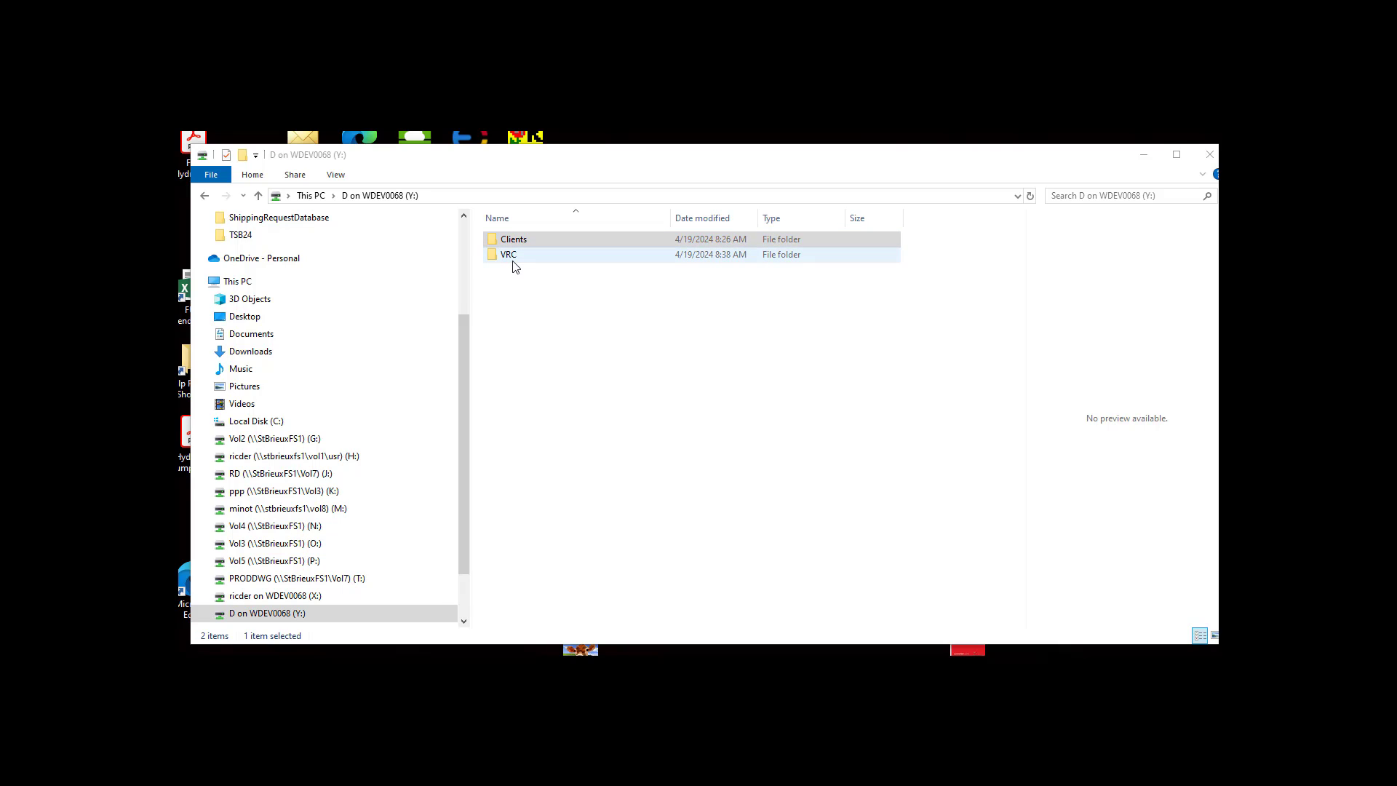
Step: Select the Clients folder on the D on WDEV0068 (Y:) drive
click(528, 241)
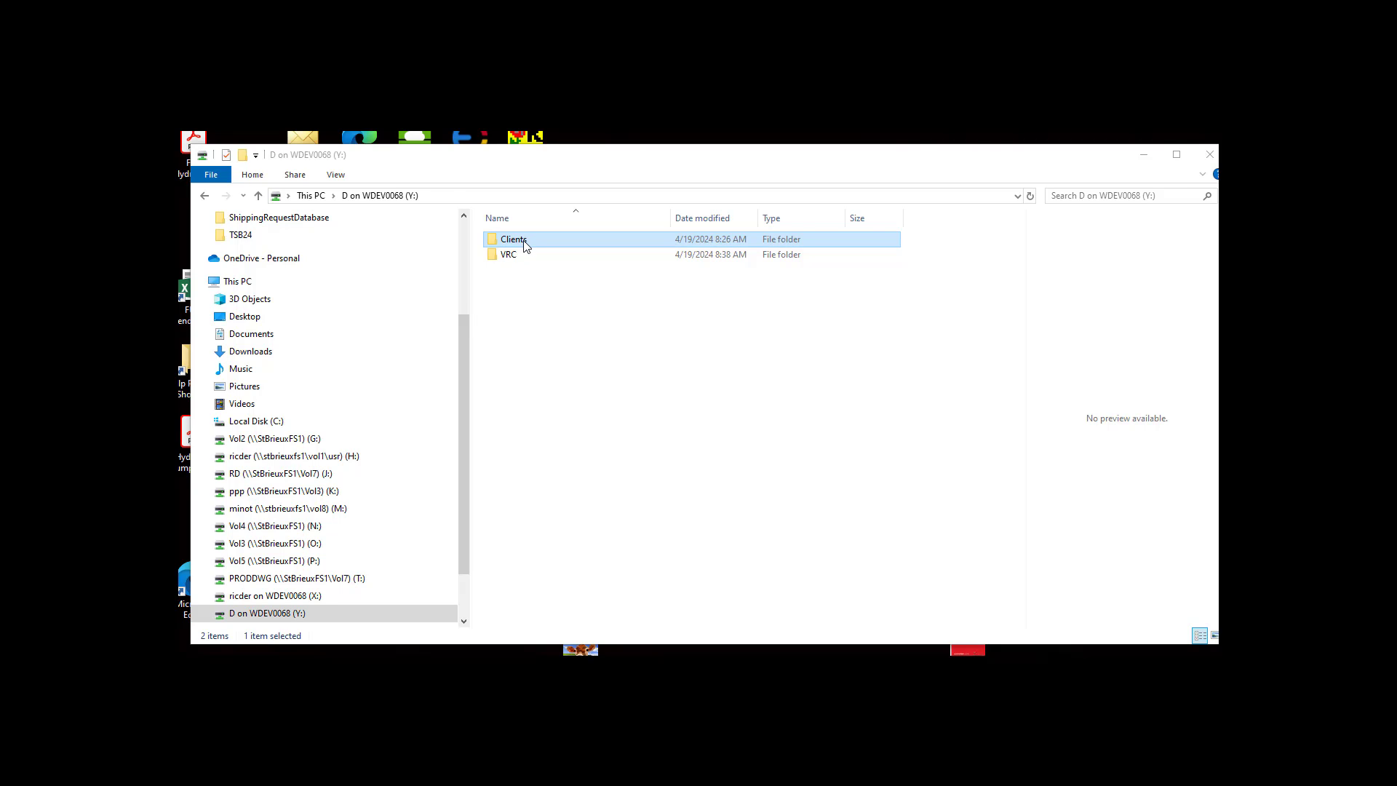
Step: Navigate into Clients > Enter your client name > Enter your farm name
double_click(525, 244)
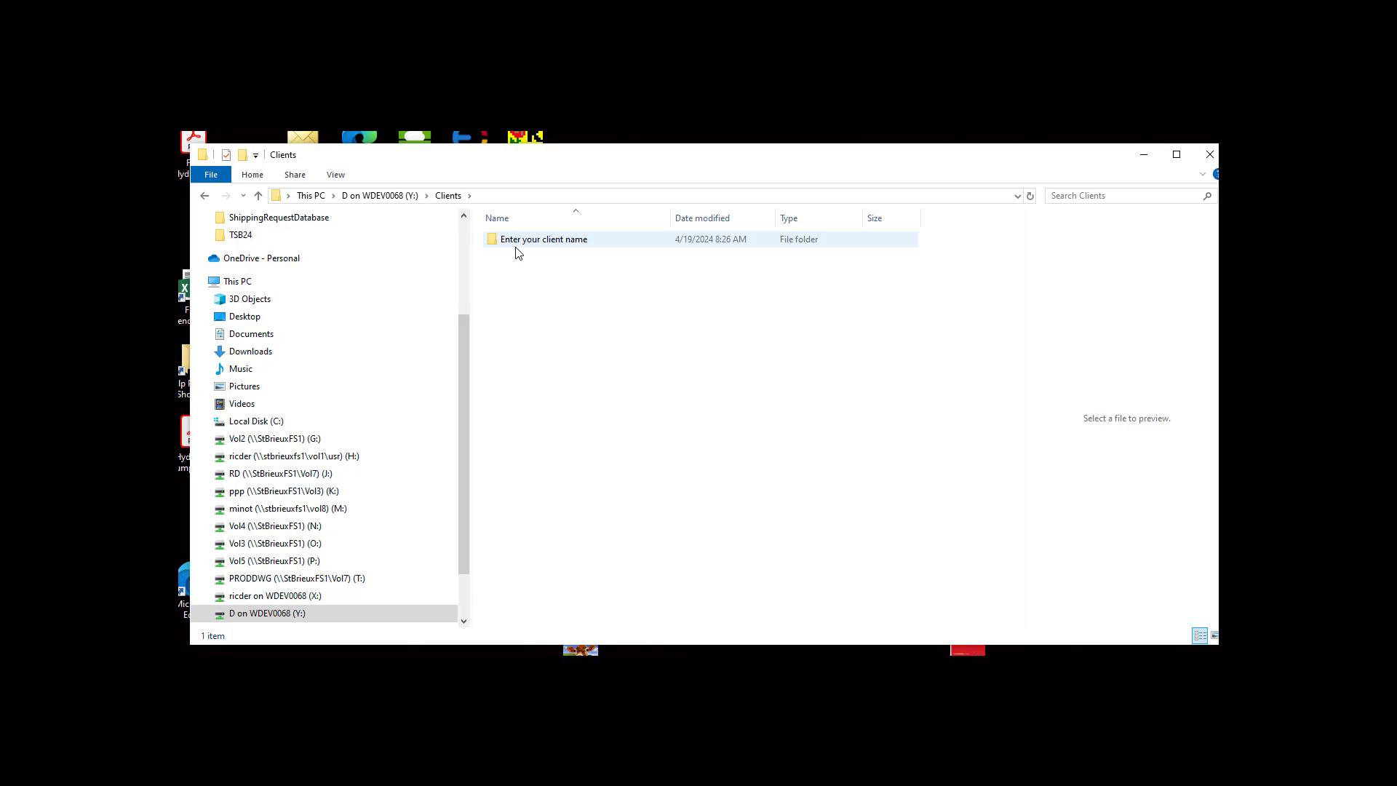
double_click(567, 246)
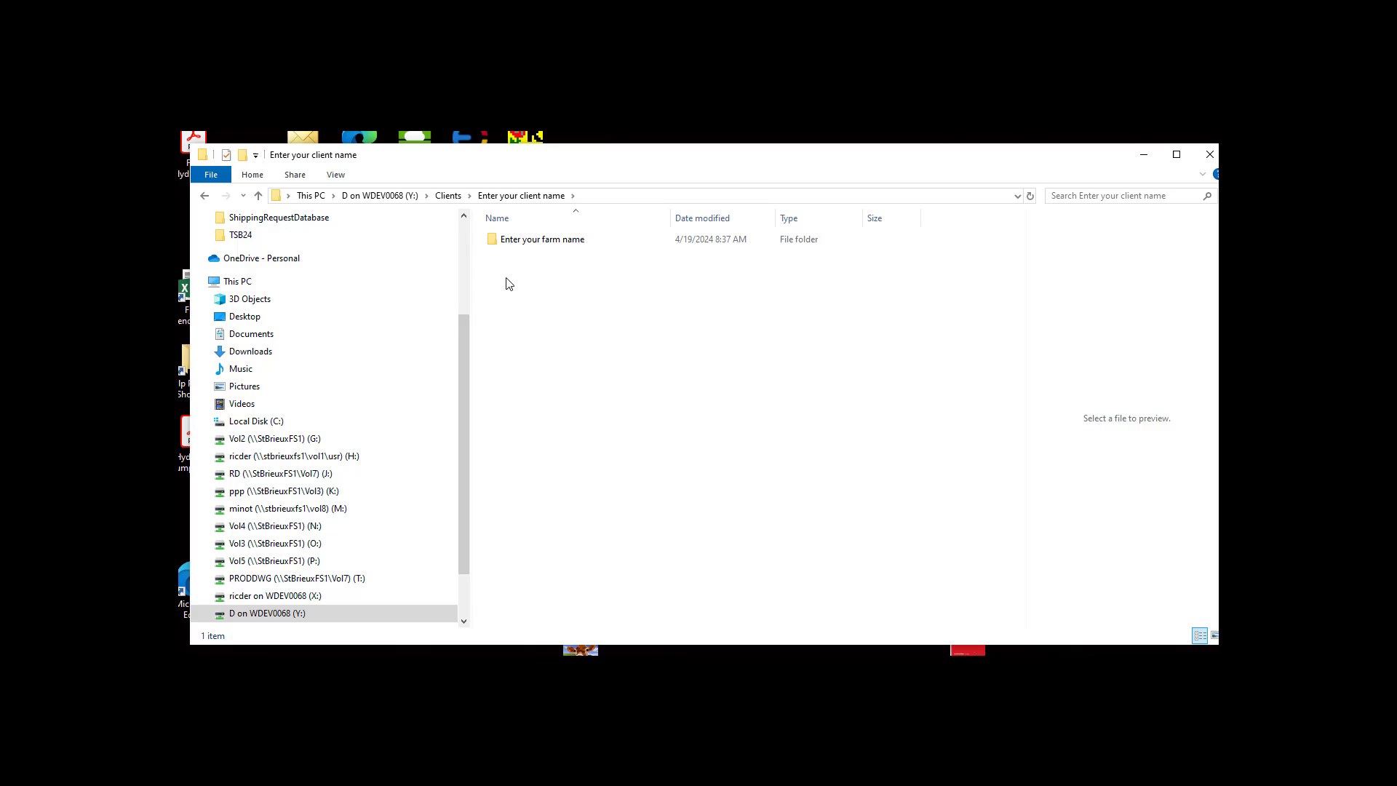
double_click(539, 243)
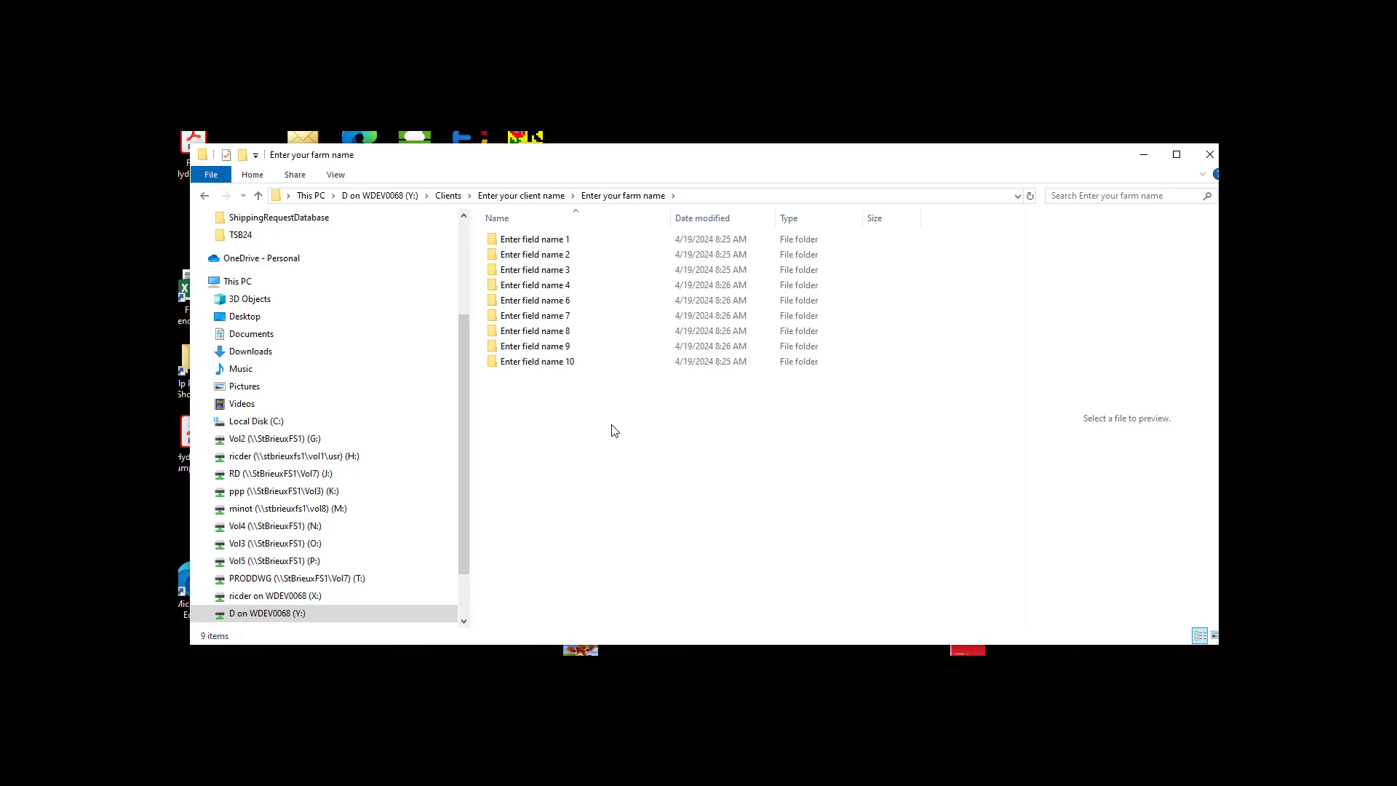
Step: View the Boundaries shapefiles in Enter field name 1, then return to the Y: drive root
double_click(562, 246)
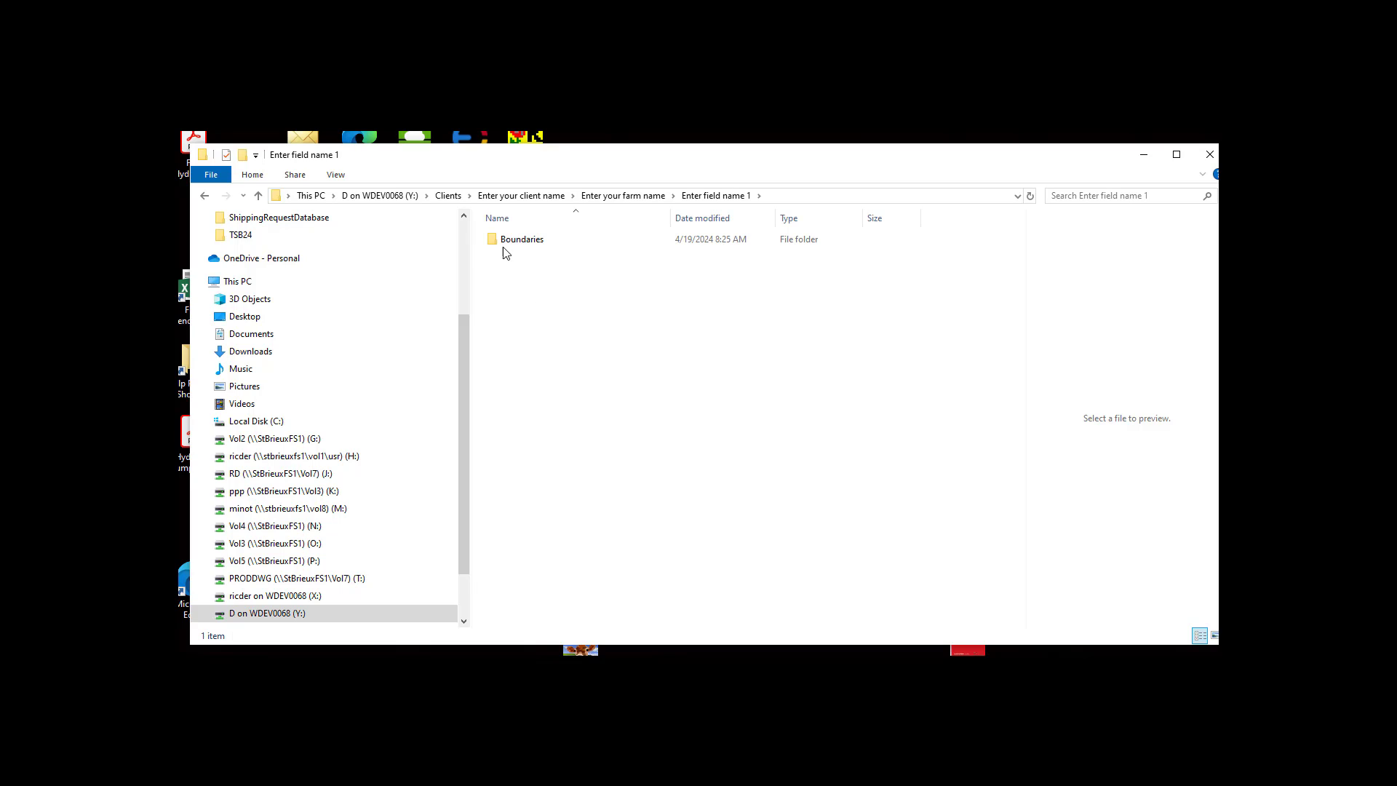
mouse_move(506, 247)
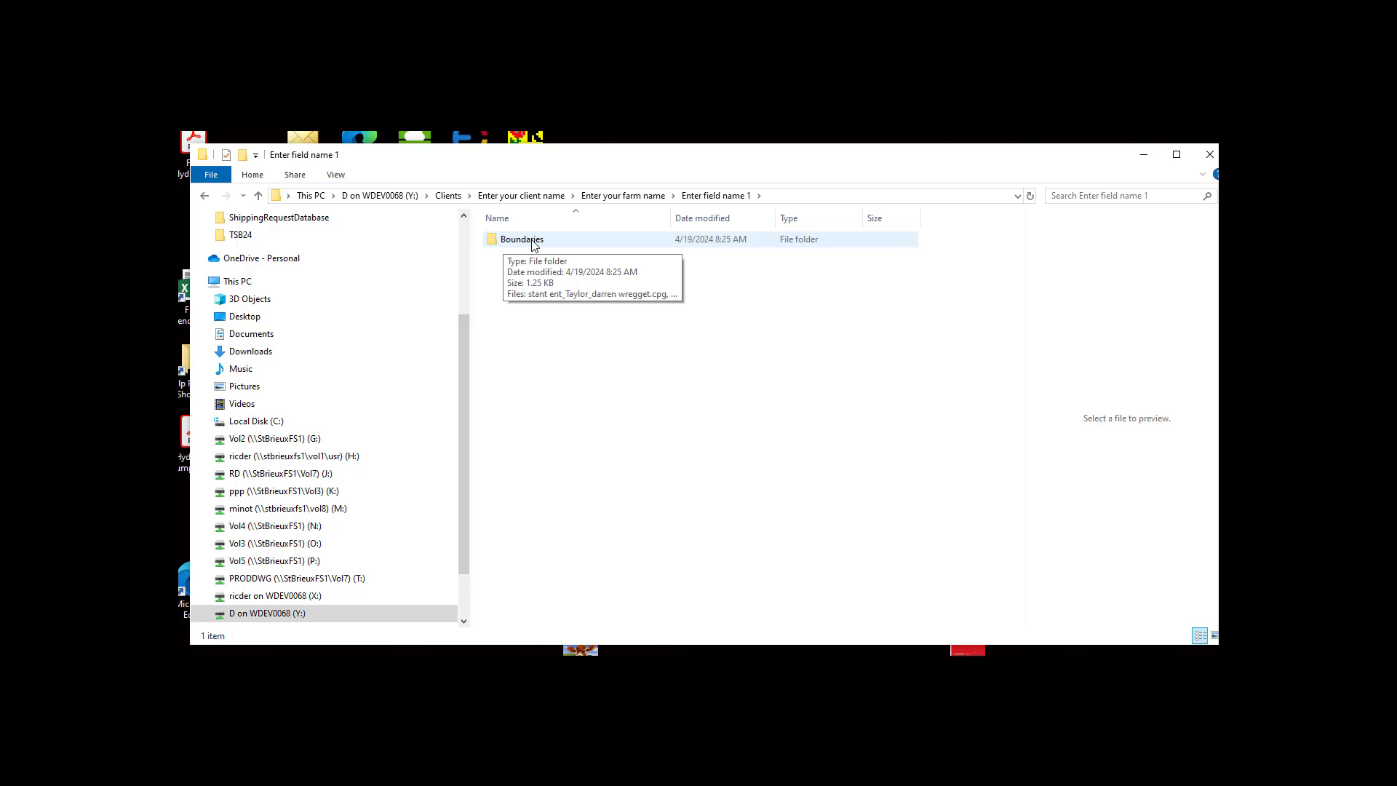
double_click(534, 243)
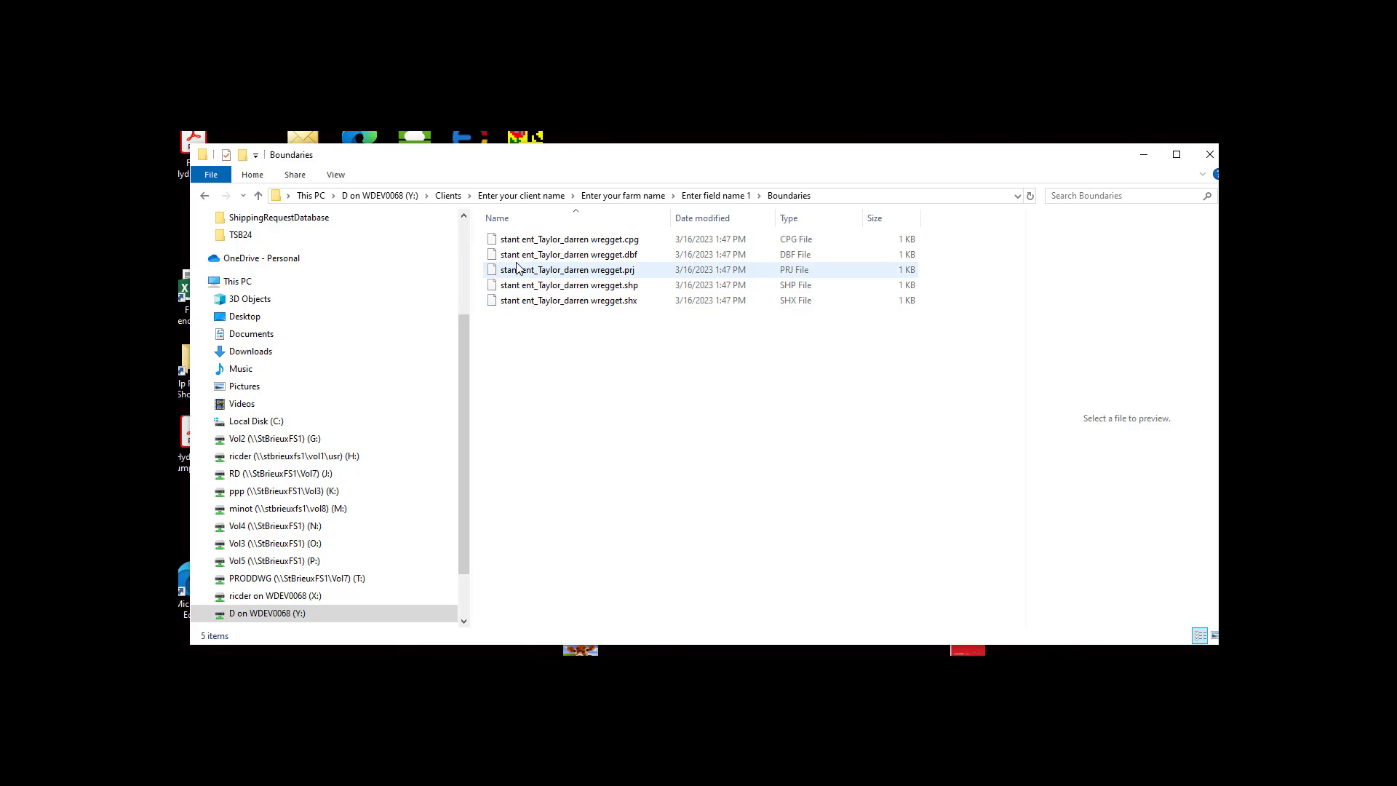
click(402, 204)
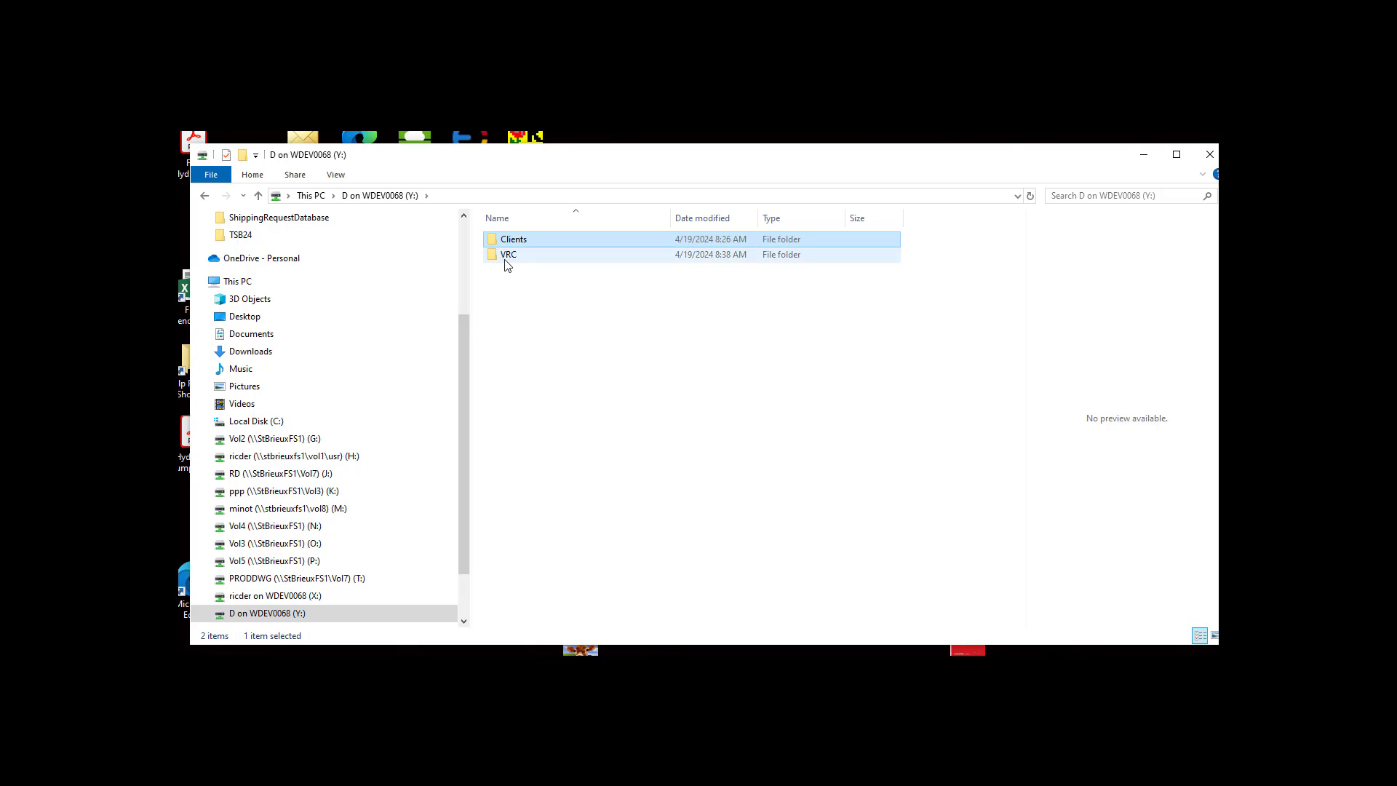
Step: Navigate into VRC > Enter your client name > Enter your farm name
mouse_move(505, 259)
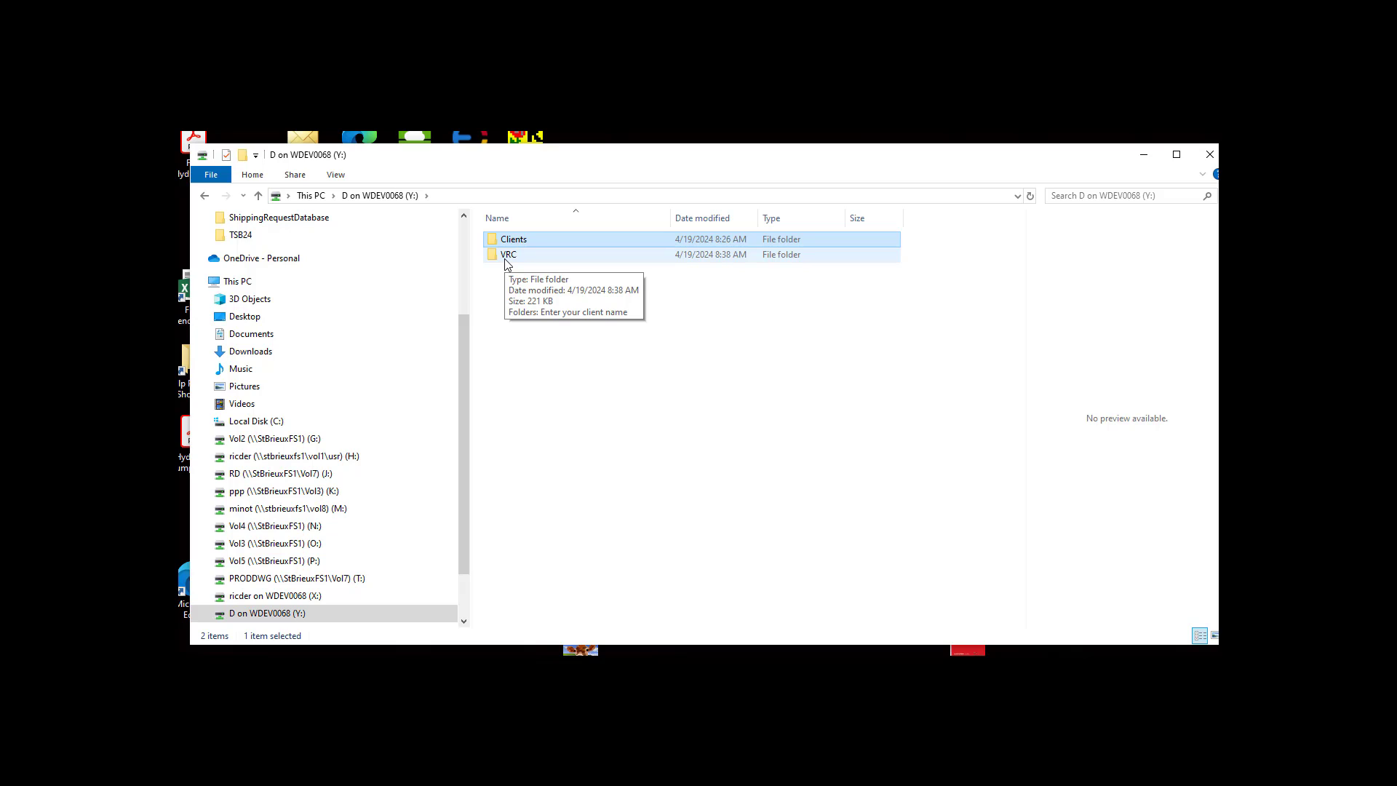
double_click(507, 259)
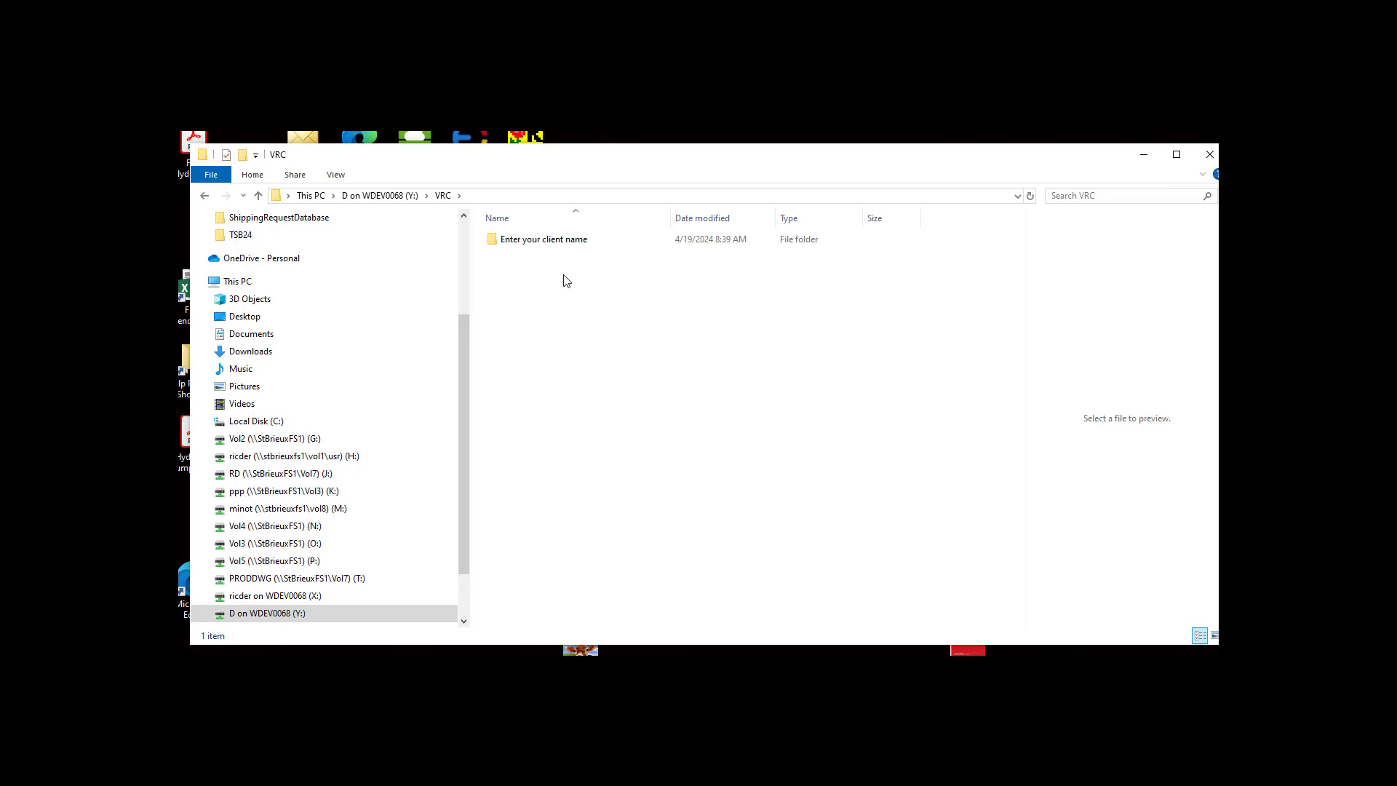
double_click(521, 248)
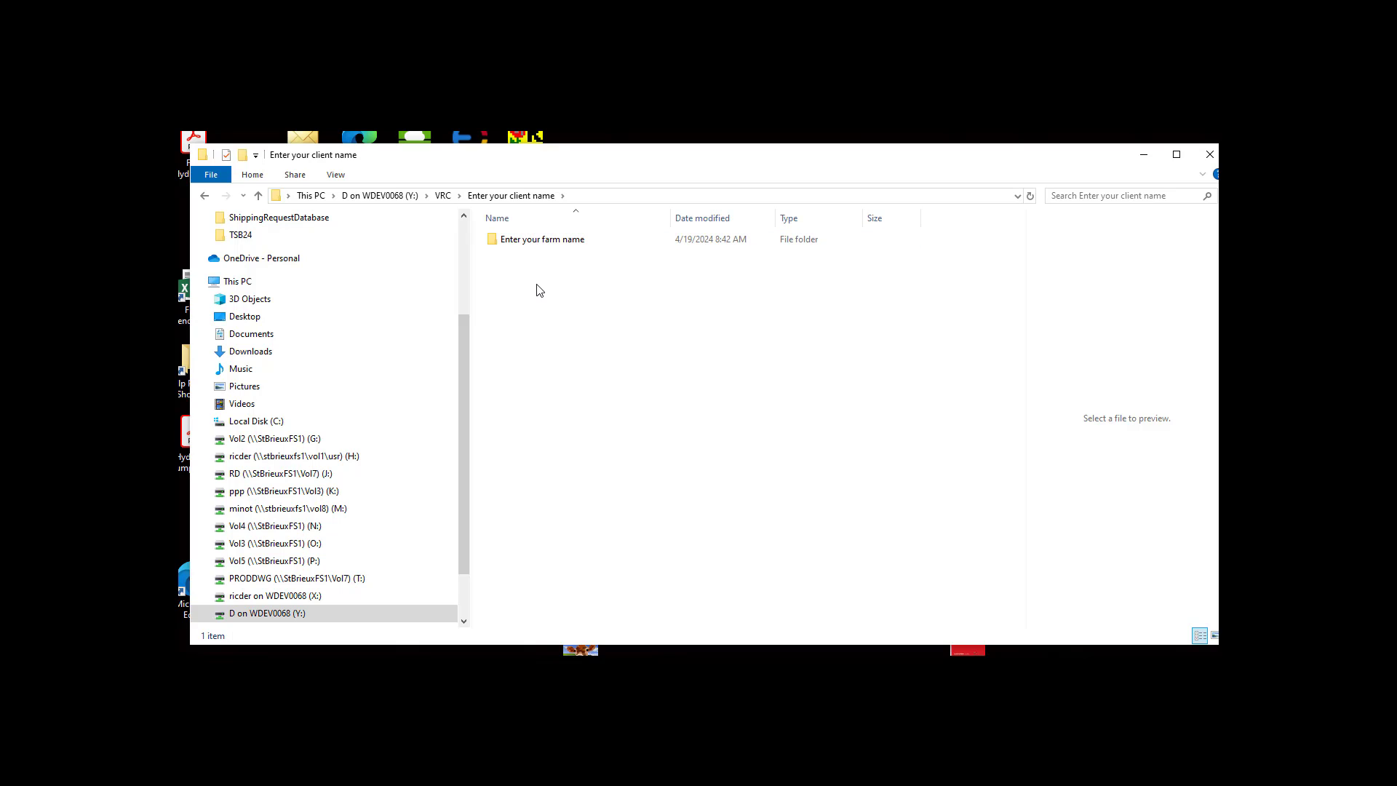
double_click(527, 247)
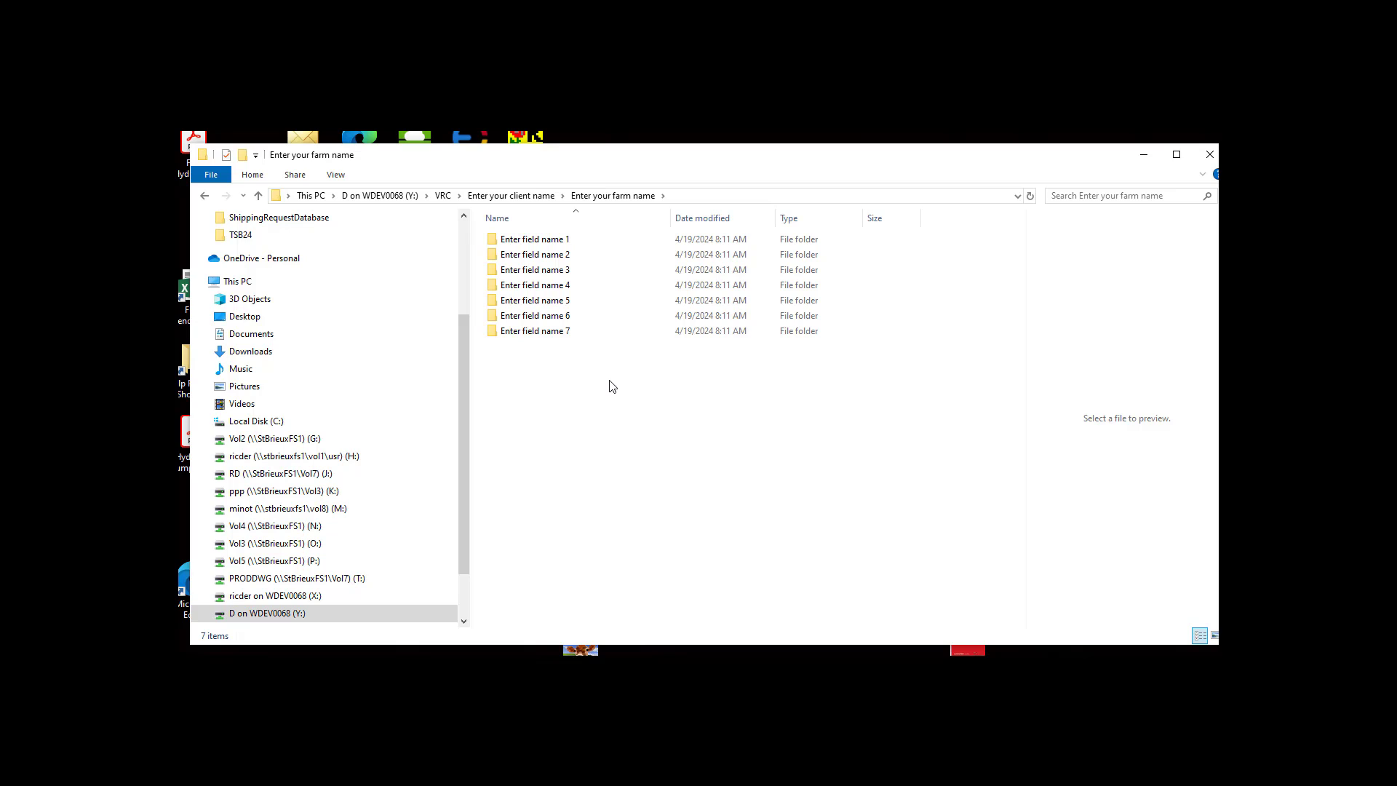
Step: View field 1's .dbf, .shp and .shx prescription files, then return to the Y: drive root
double_click(551, 247)
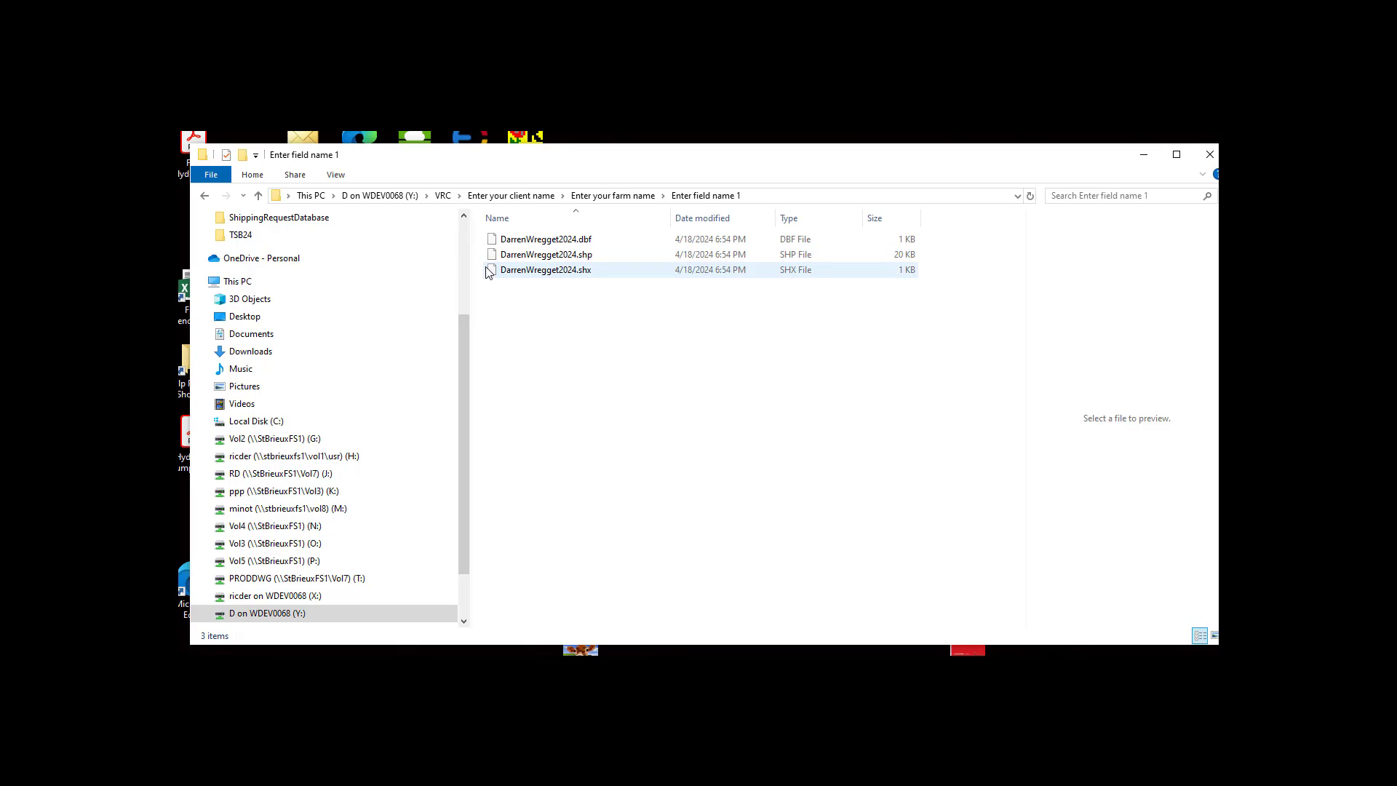
click(400, 198)
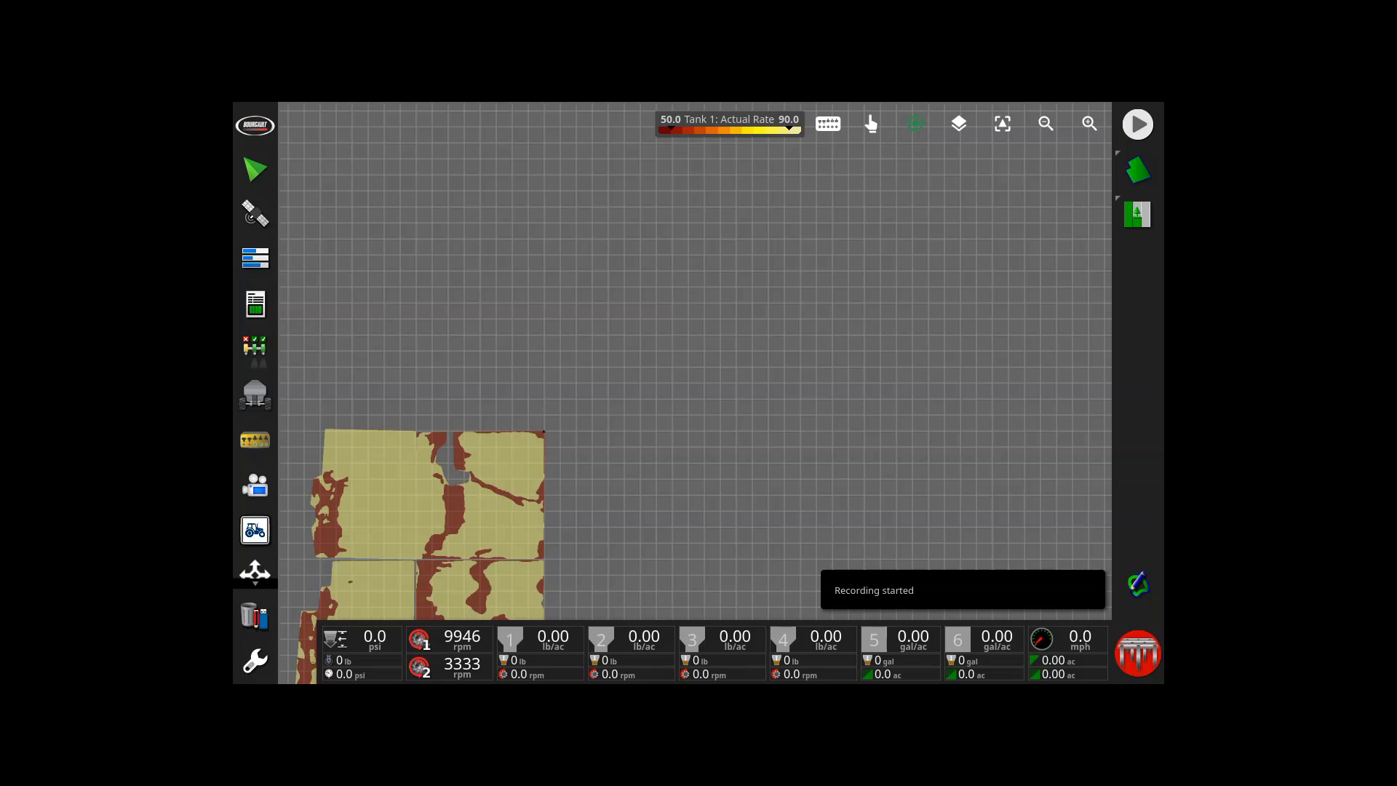
Step: In Data Management, set the data category to Clients
click(255, 615)
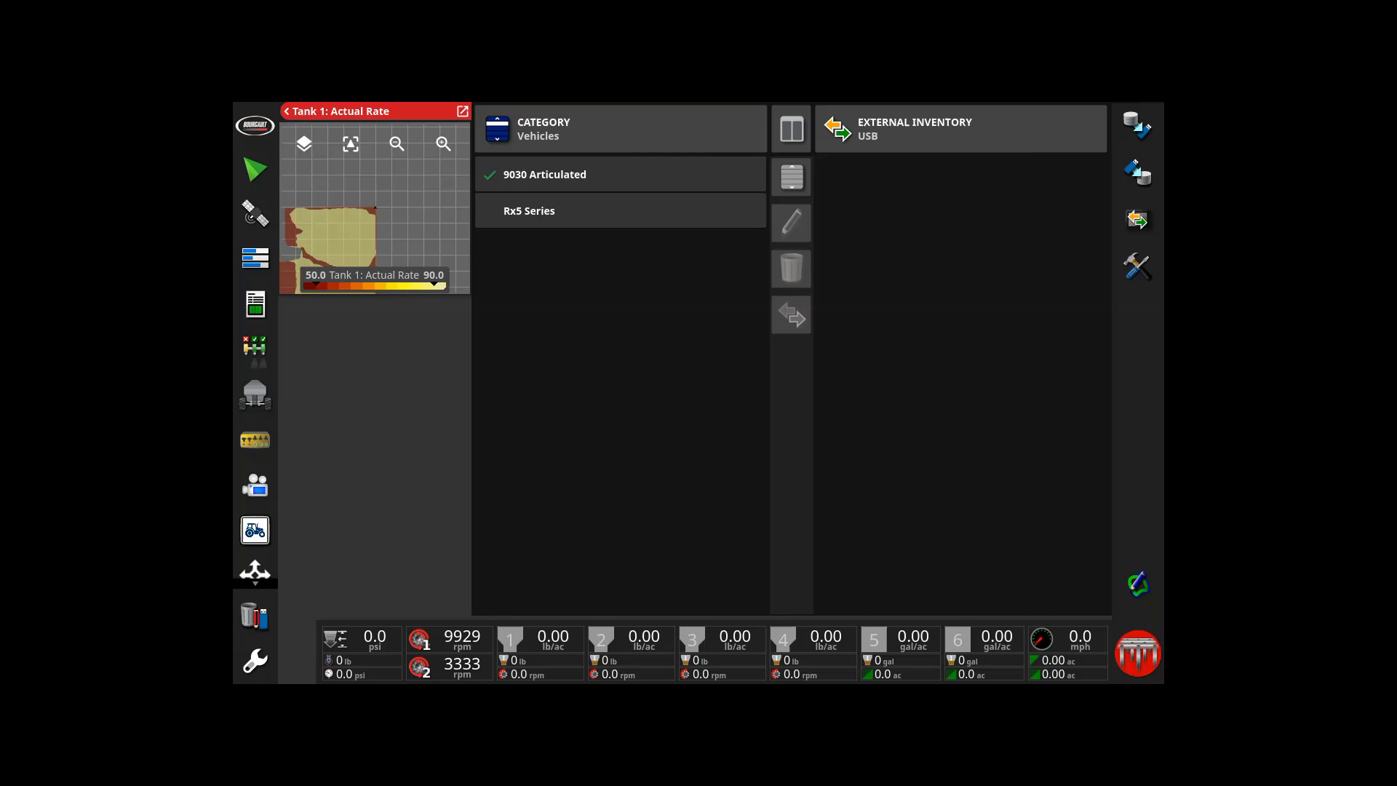
click(621, 129)
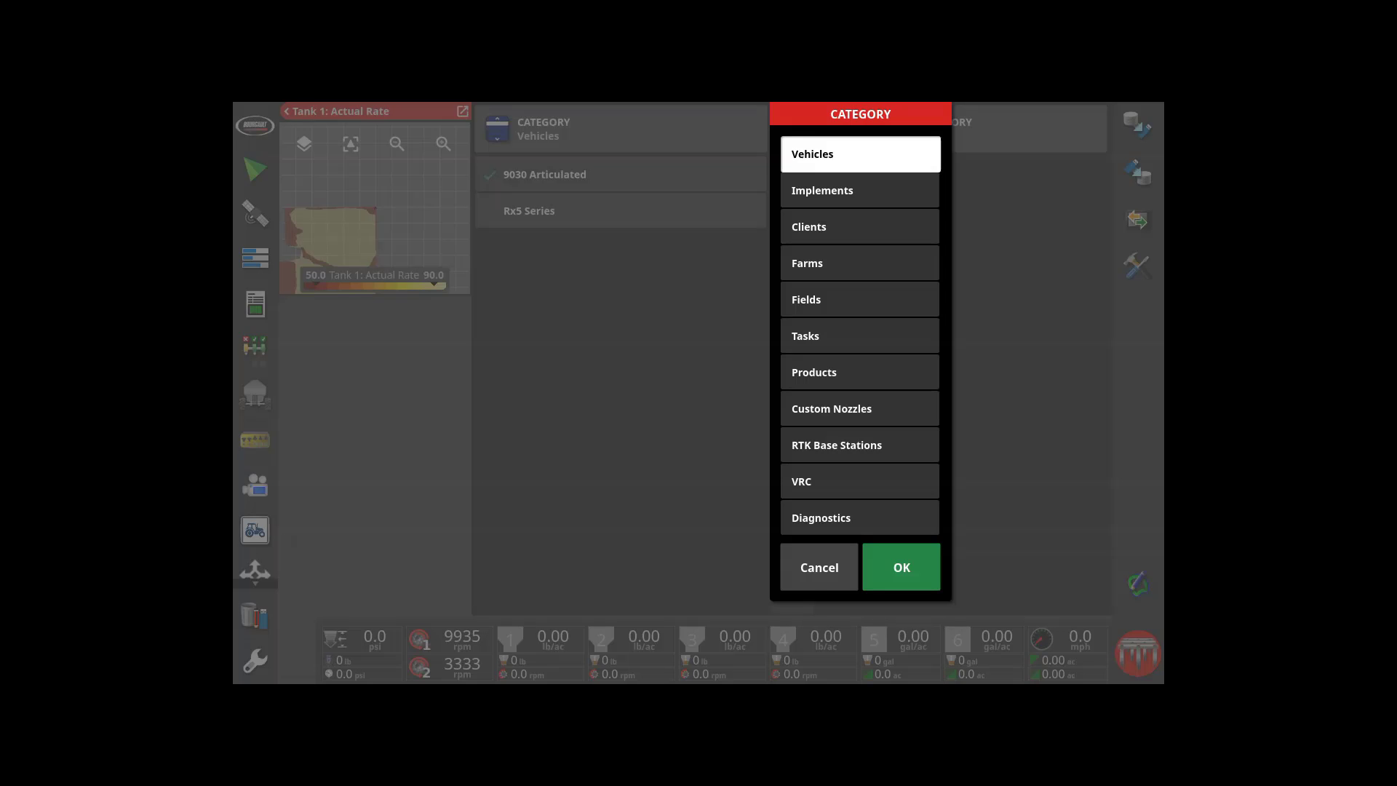
click(860, 226)
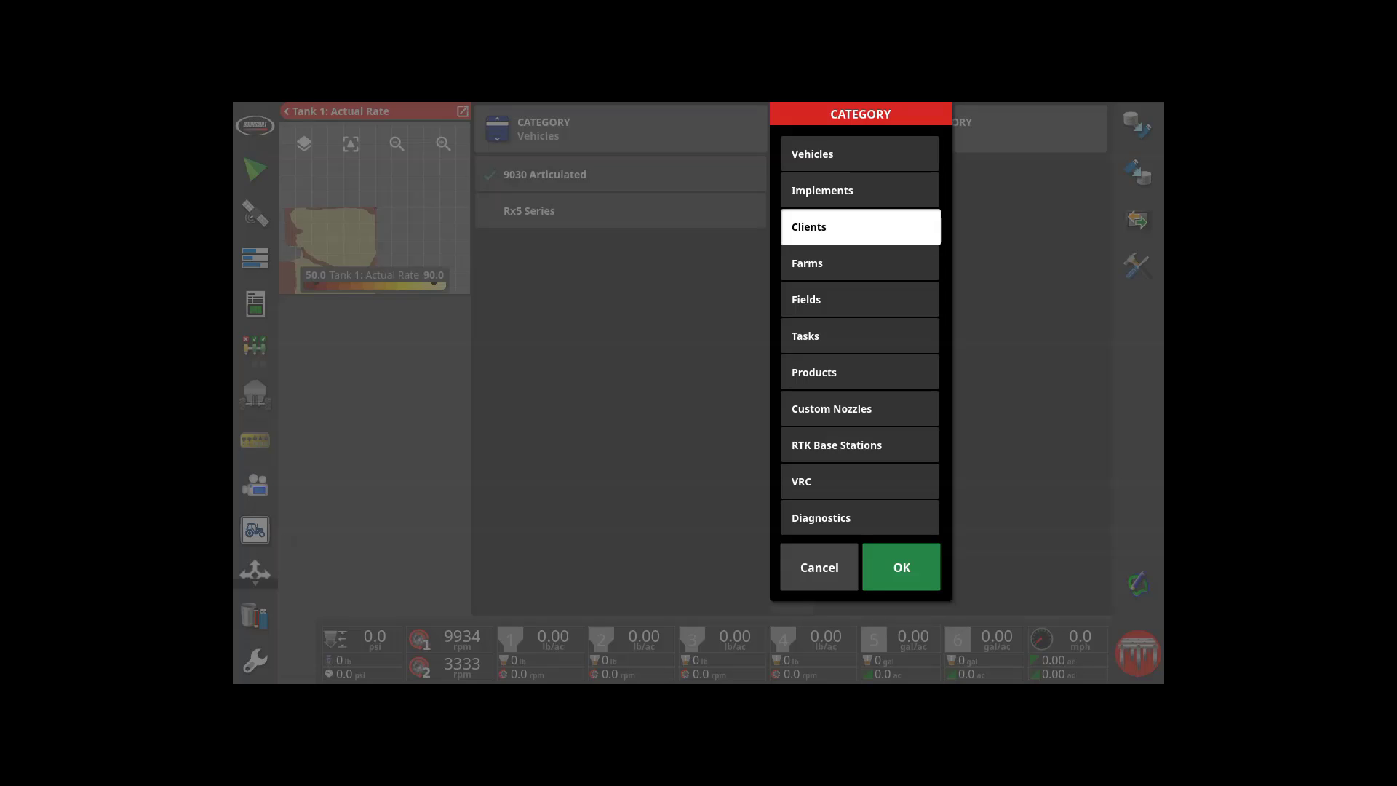
click(901, 567)
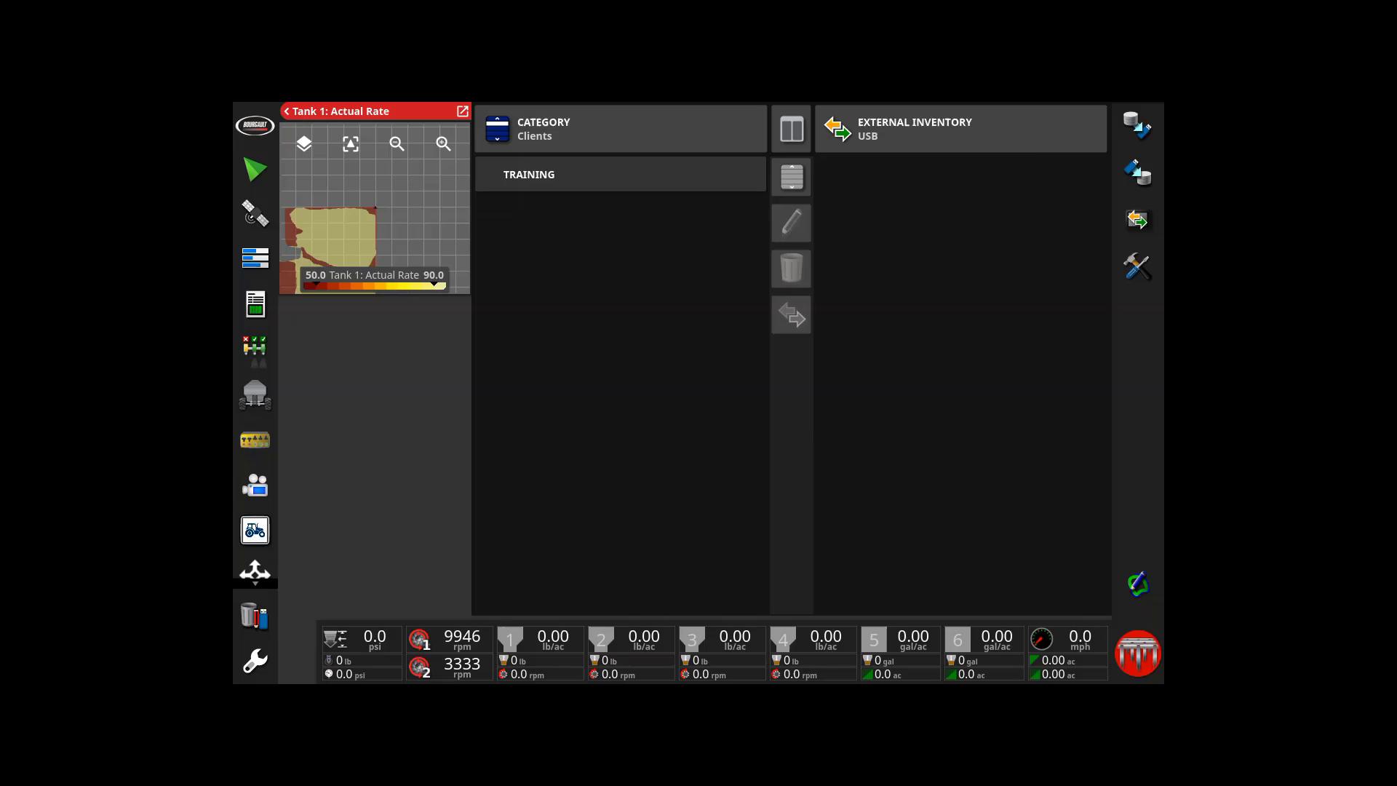
Step: Set the external inventory source to Convert Legacy Data from USB
click(960, 128)
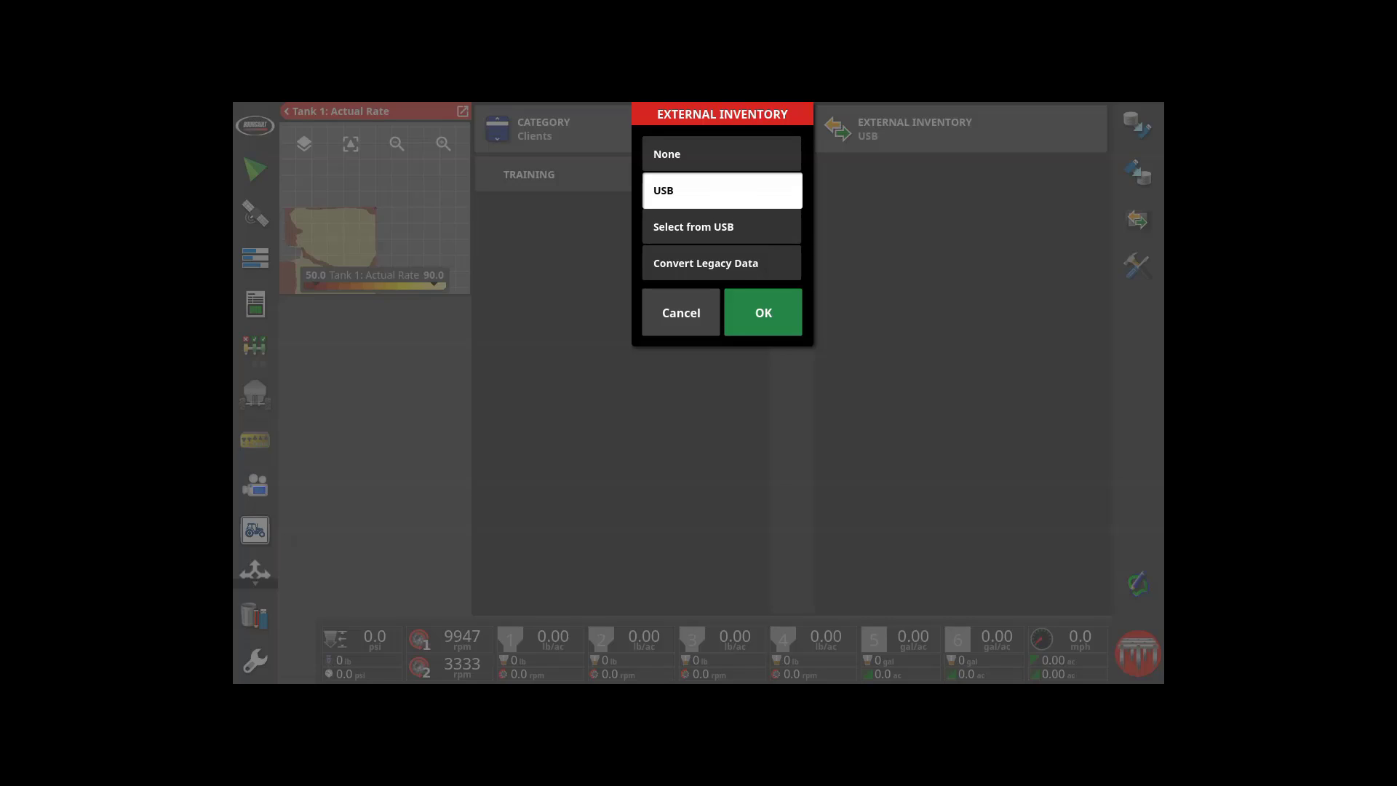
click(722, 263)
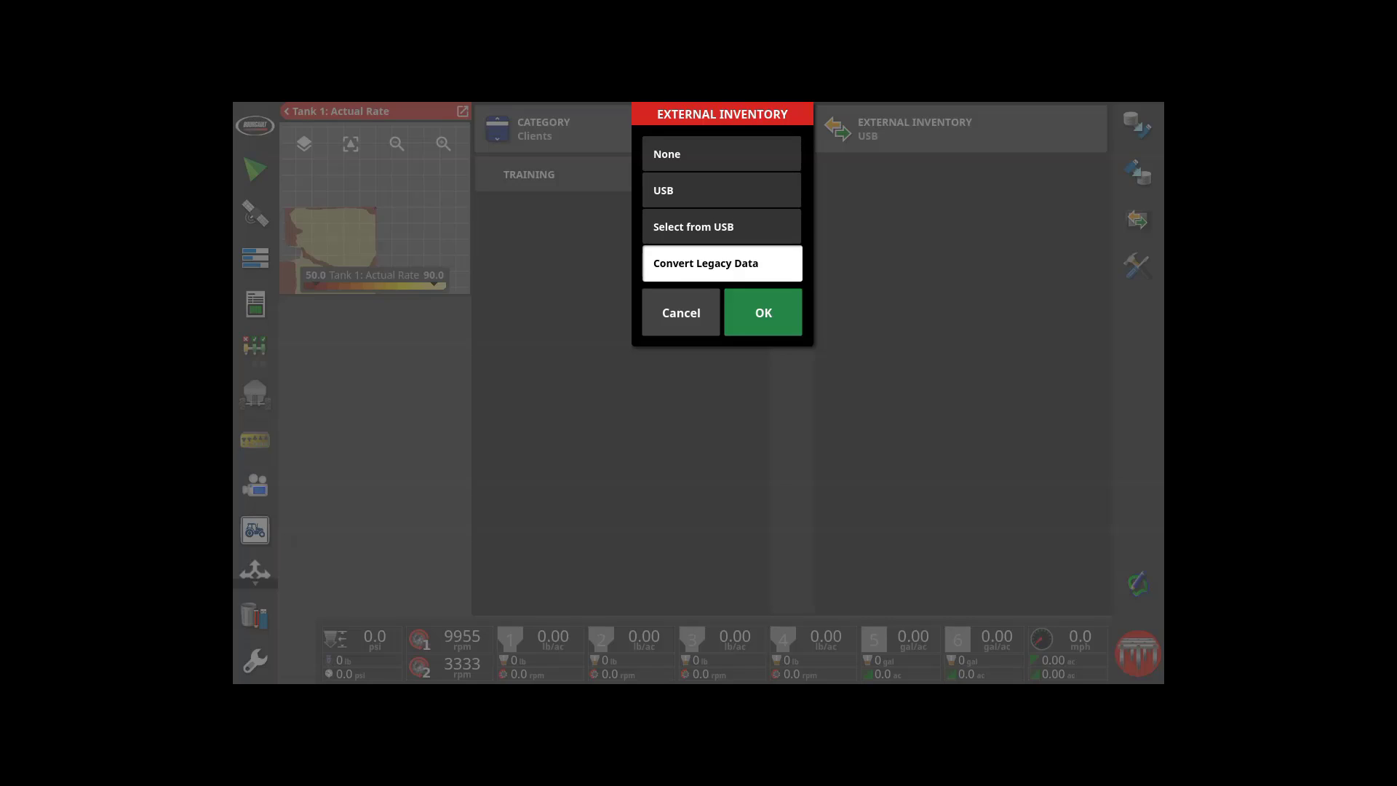
click(763, 312)
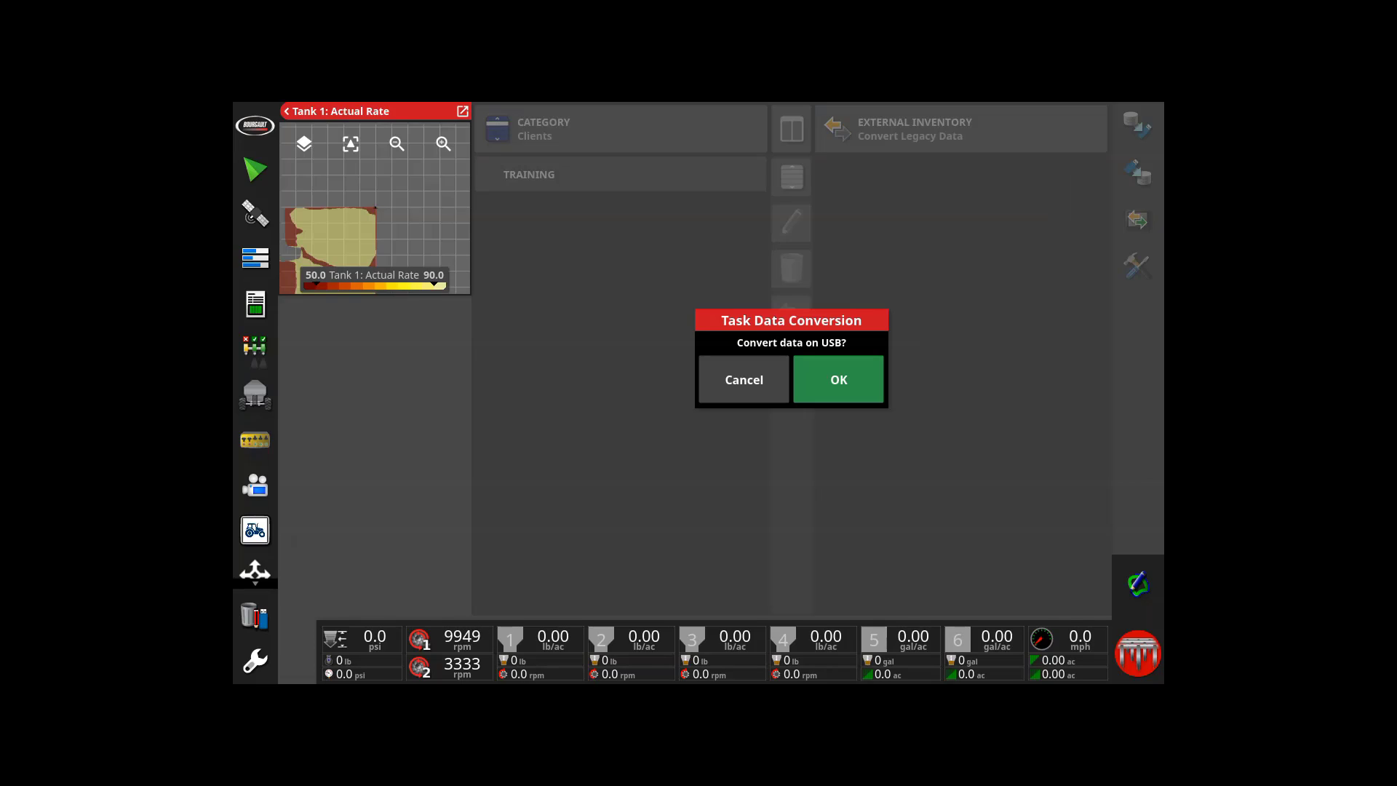
Step: Convert the USB data and transfer the Enter your client name client into the console inventory
click(838, 379)
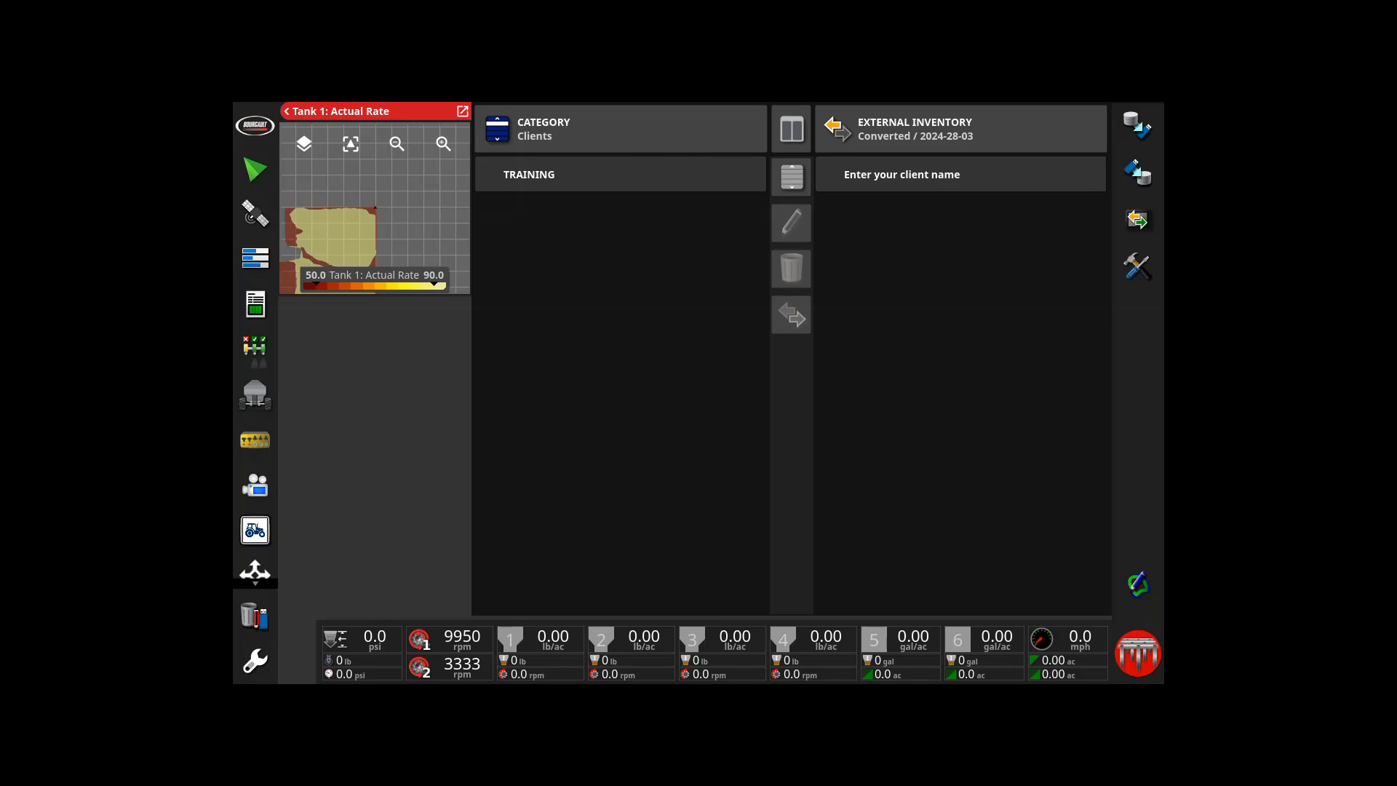
click(960, 174)
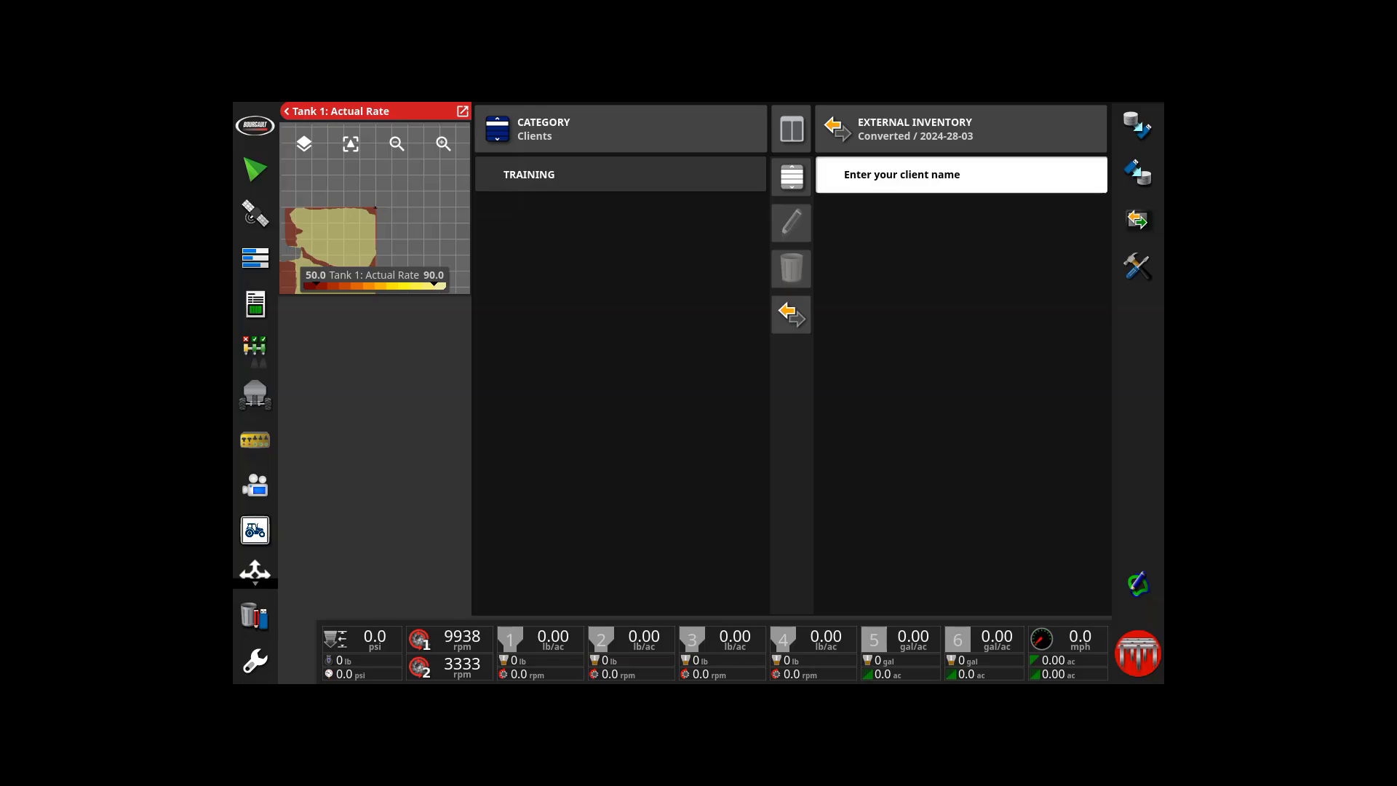
click(791, 314)
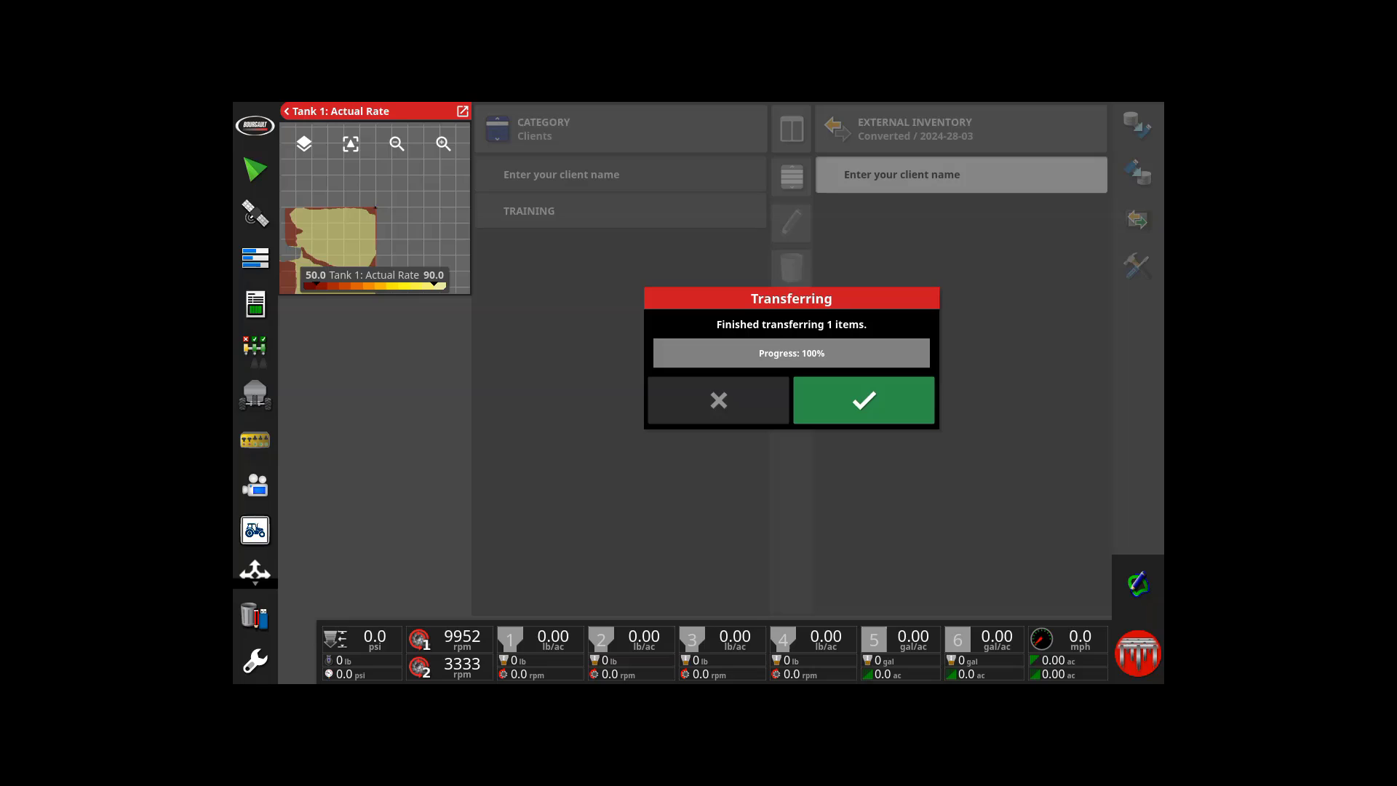
click(864, 399)
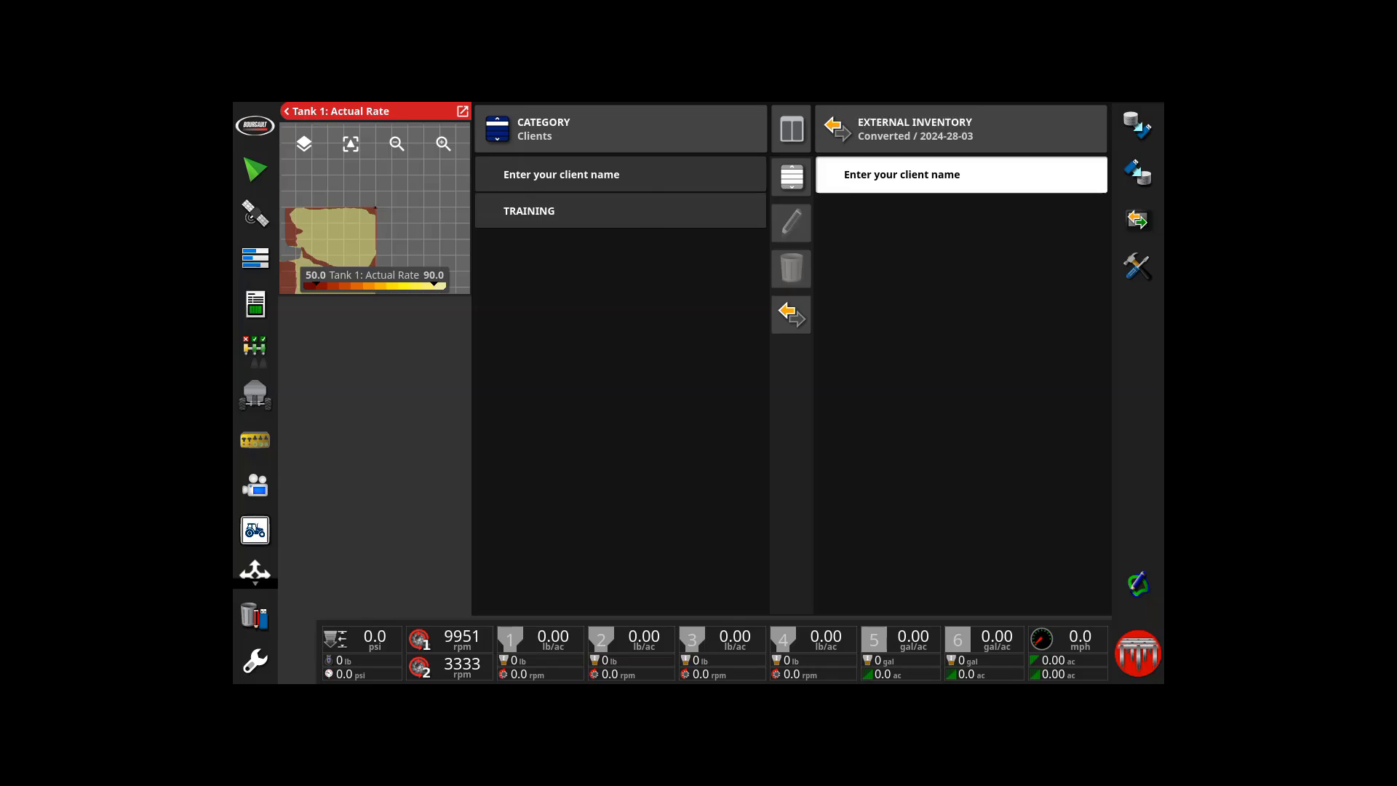
Step: Switch the external inventory back to USB and the data category to VRC
click(960, 129)
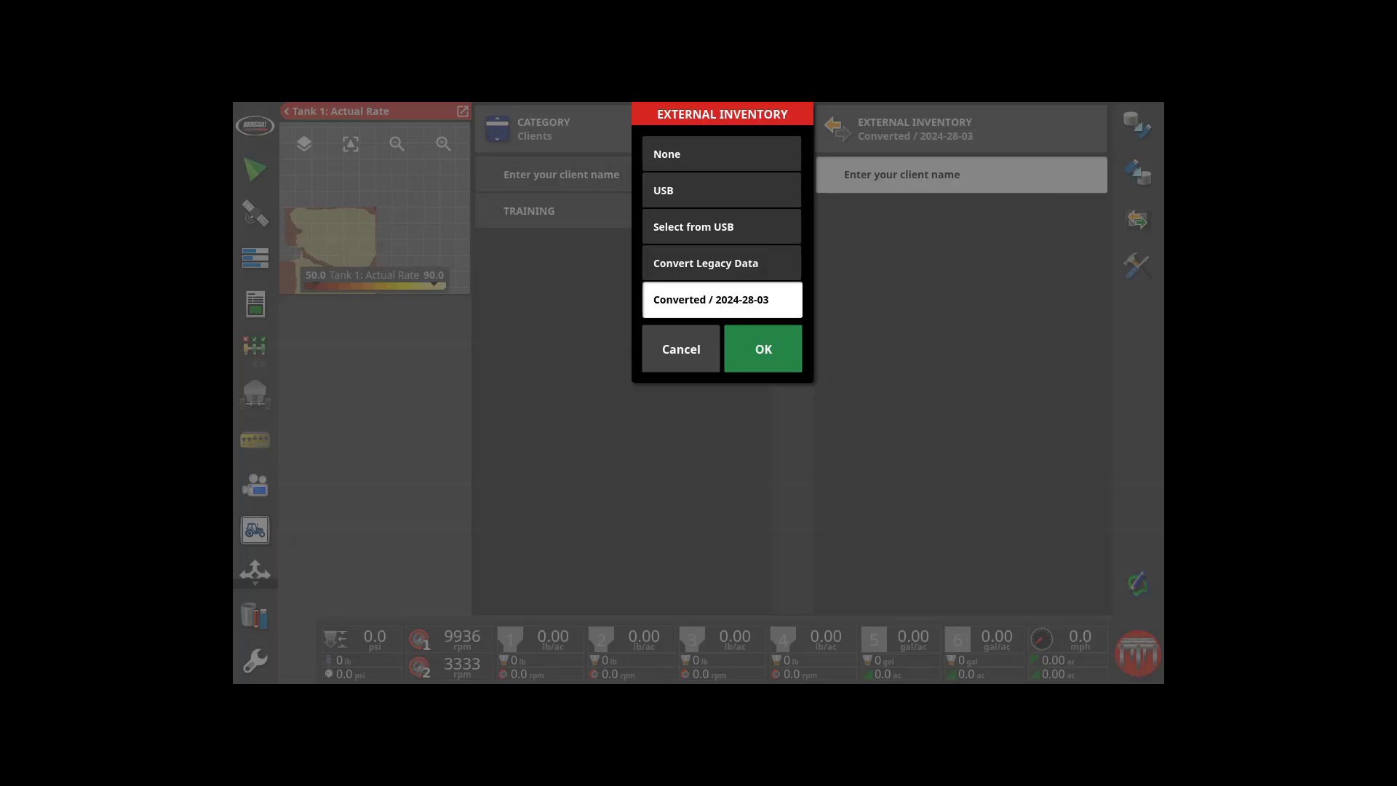
click(721, 191)
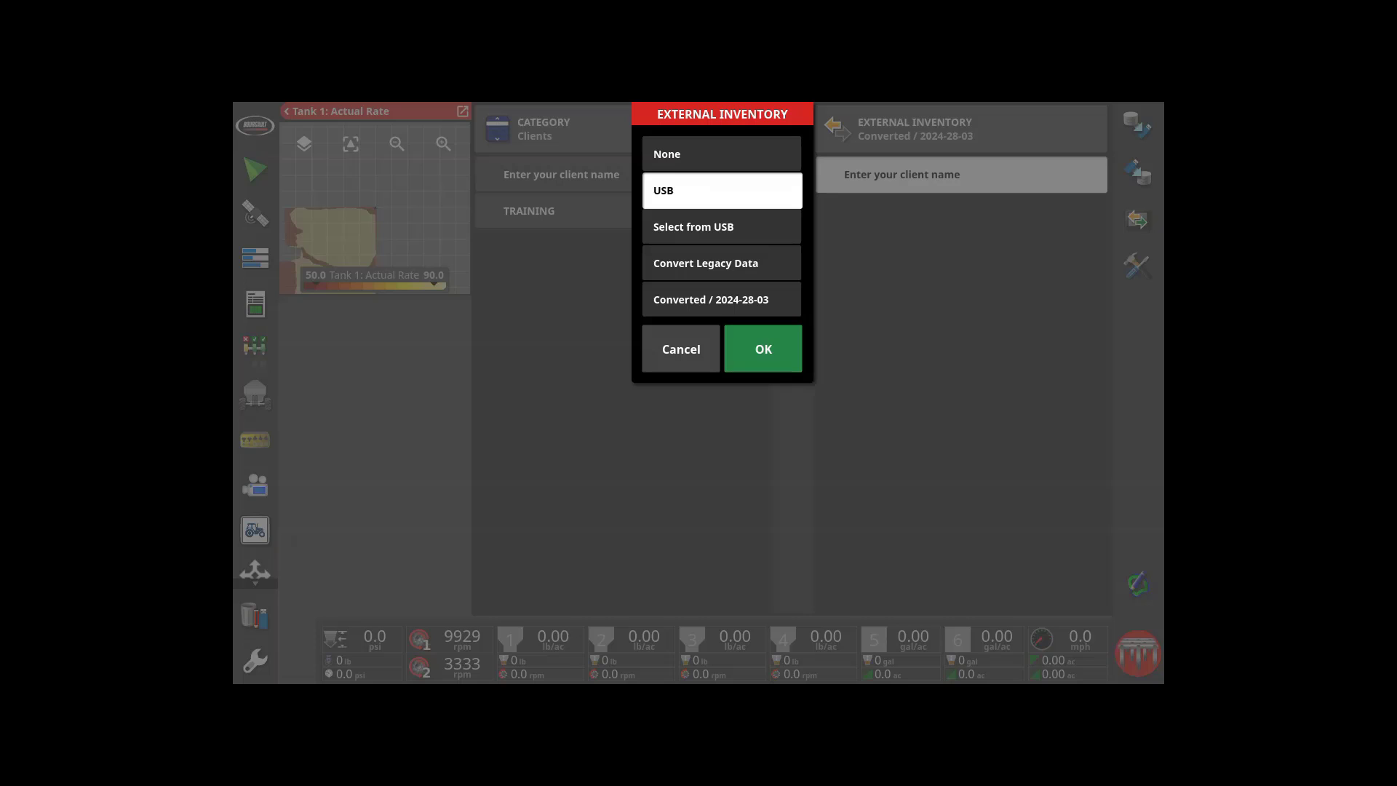
click(763, 349)
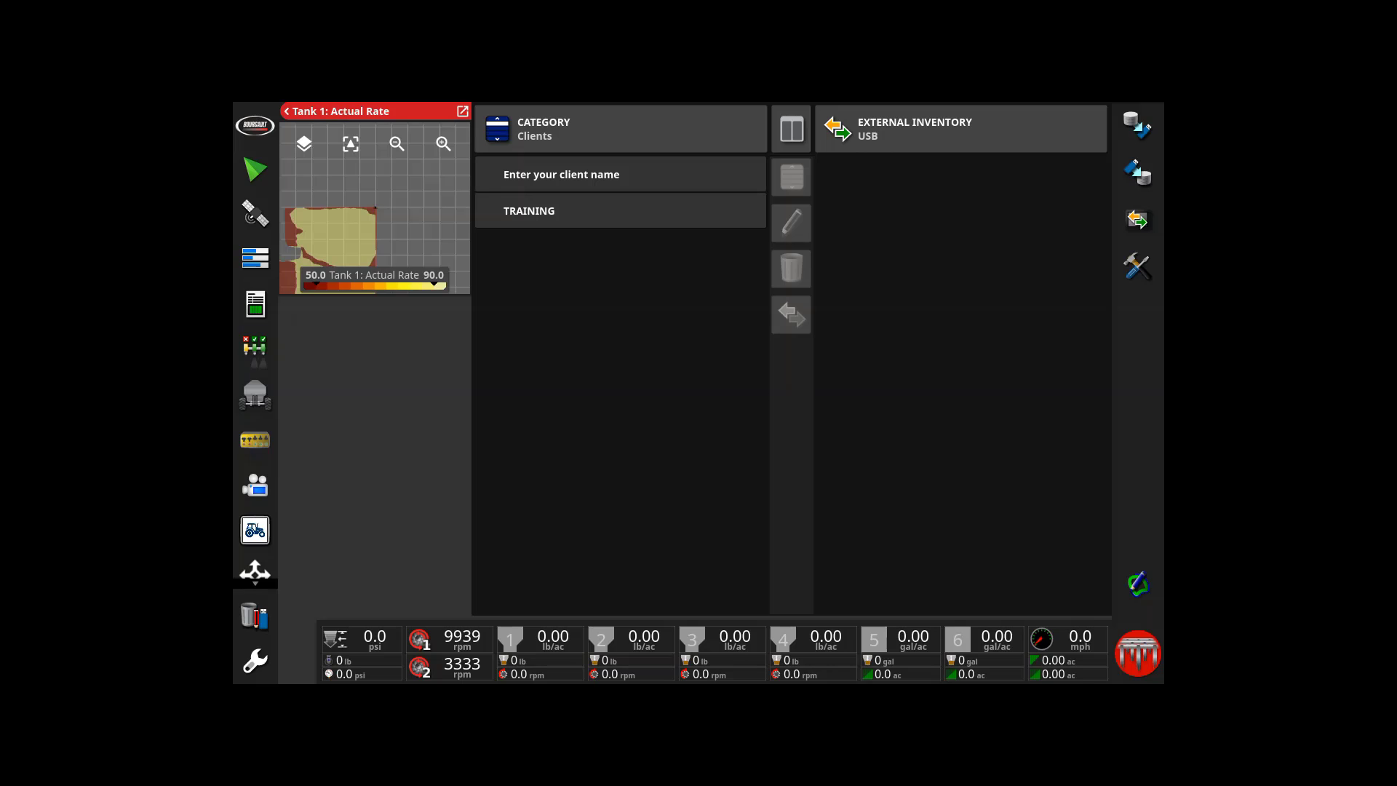
click(621, 129)
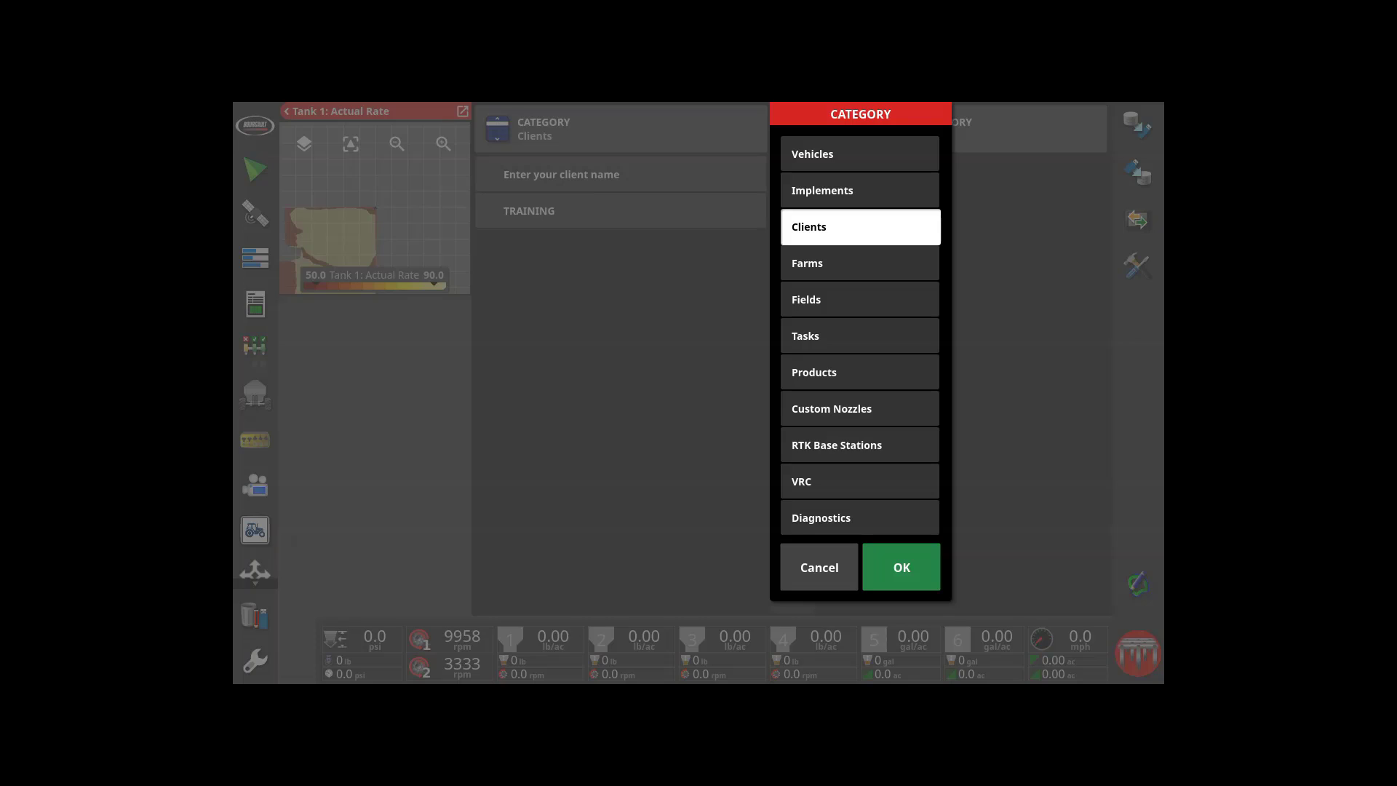
click(860, 481)
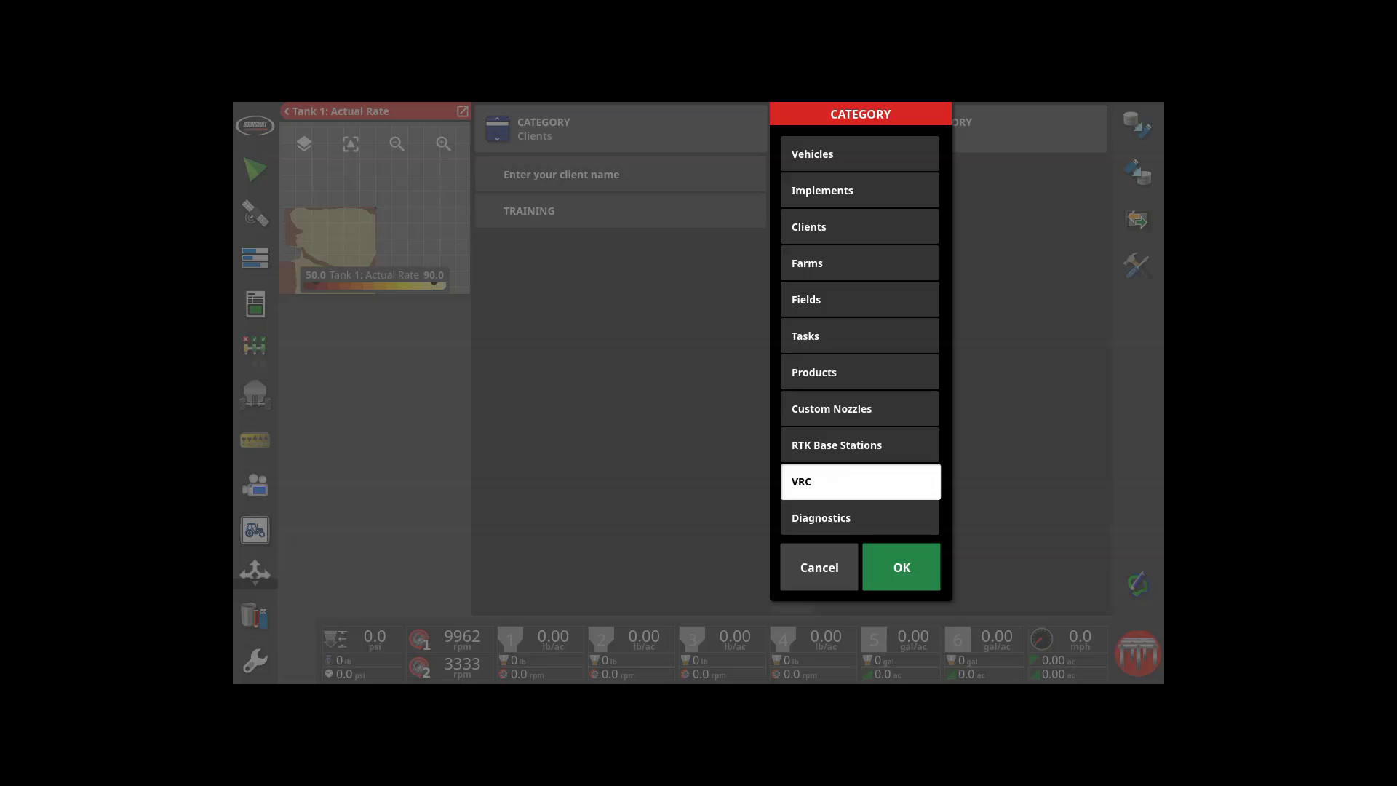
click(901, 566)
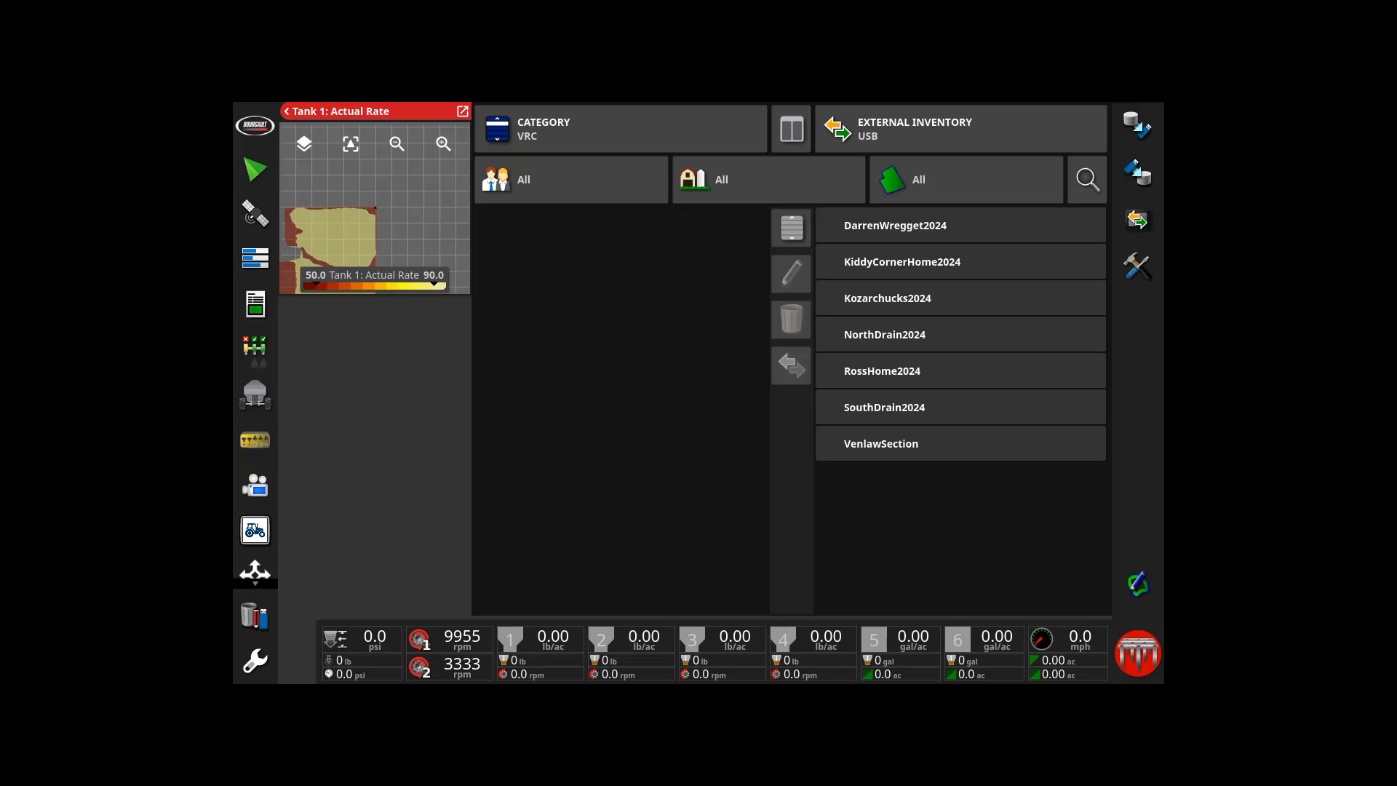
Step: Keep the field filter at All and USB as source, then select the first prescription
click(960, 226)
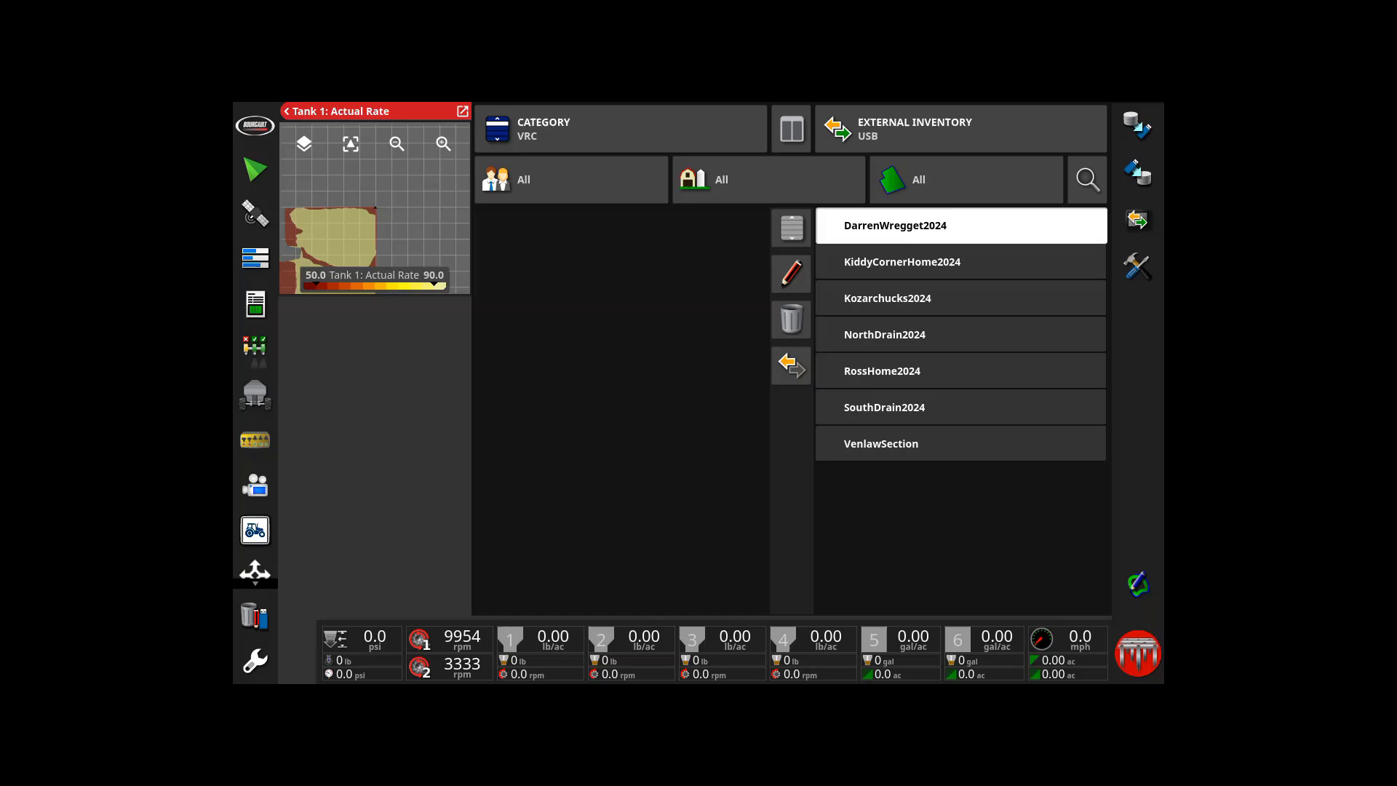
click(966, 179)
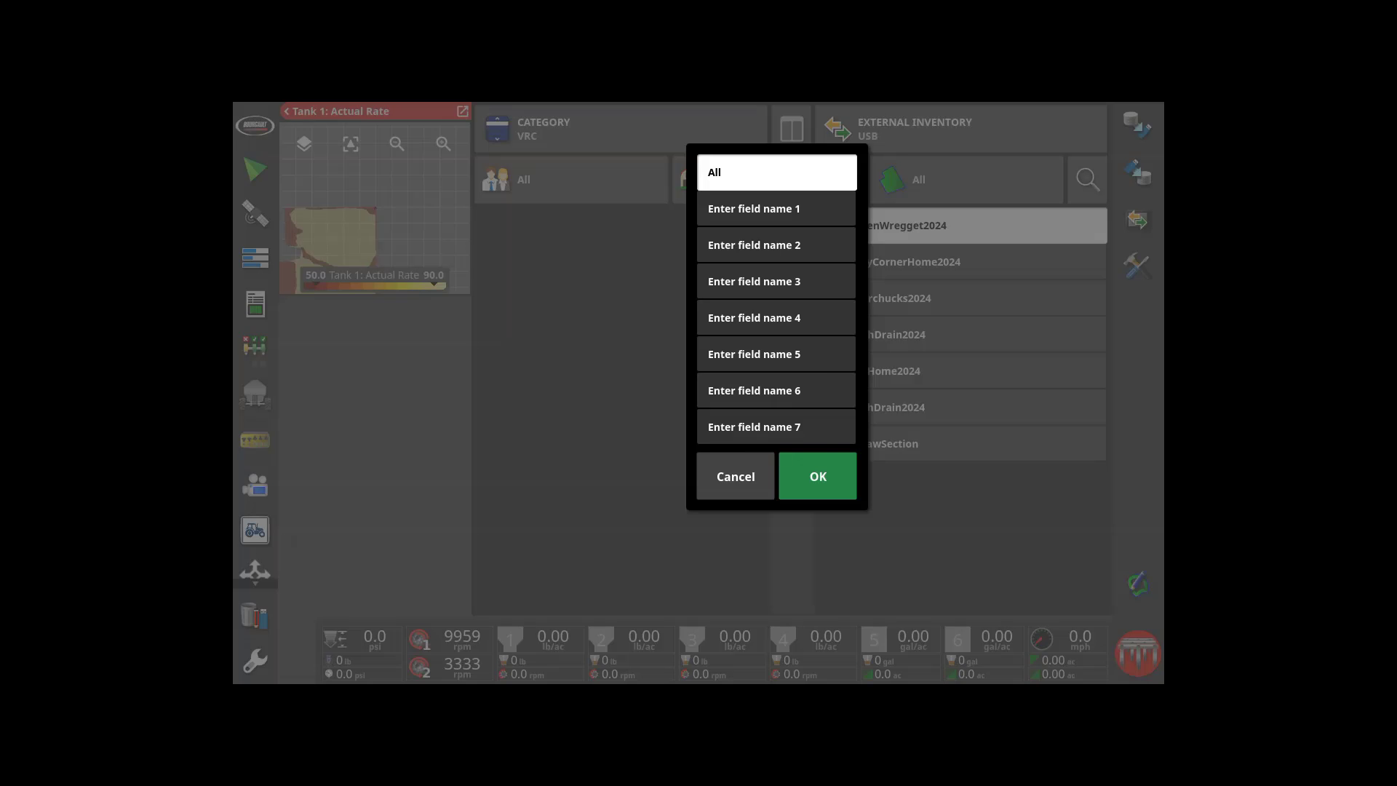
click(818, 476)
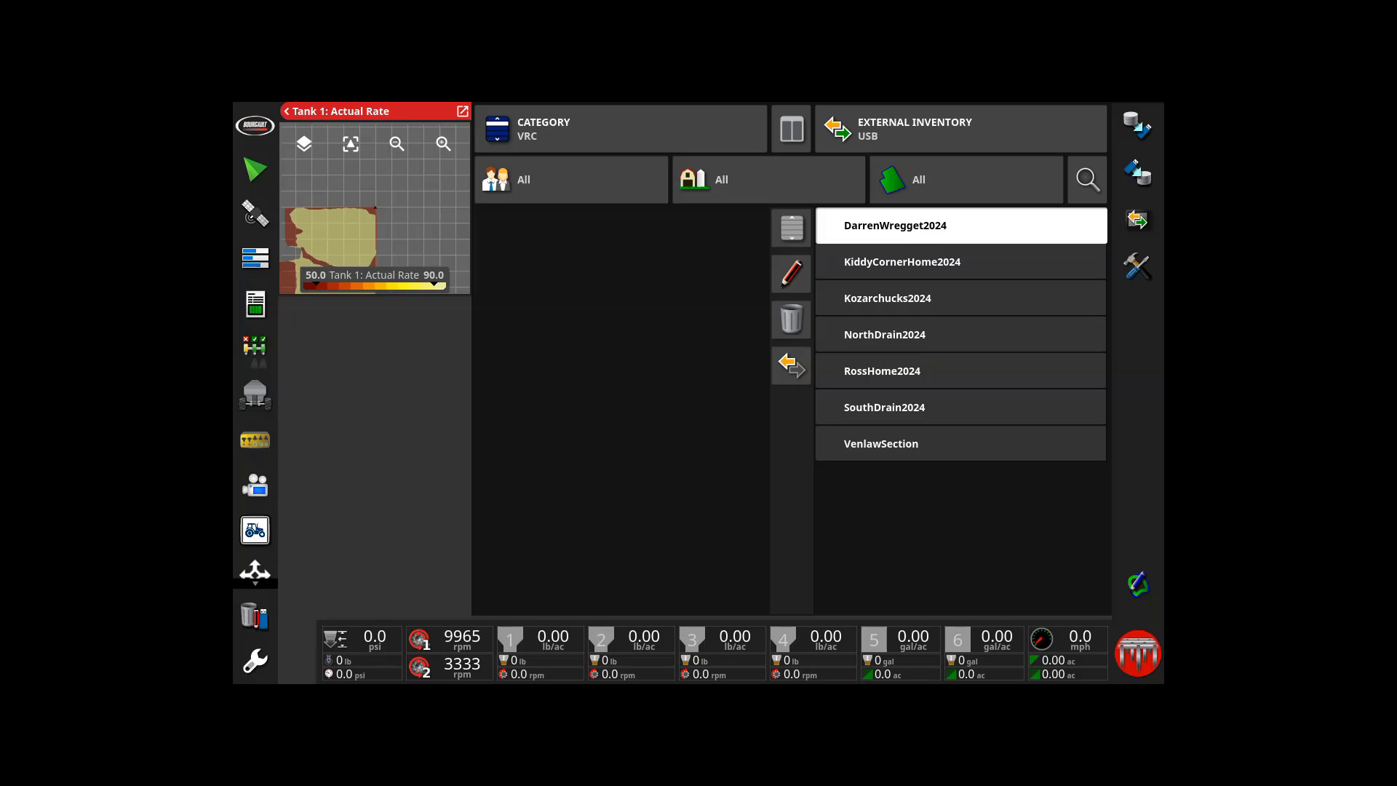
click(961, 129)
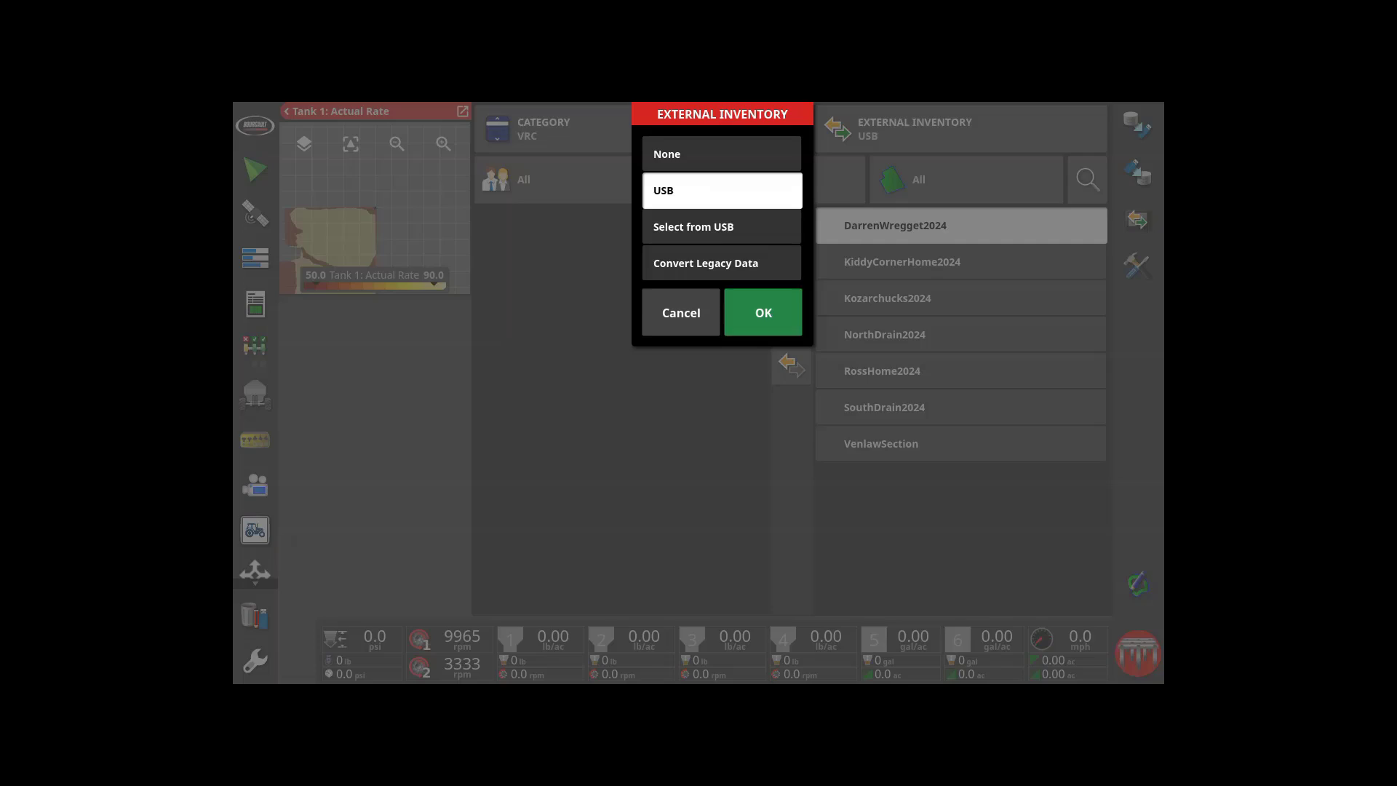
click(763, 313)
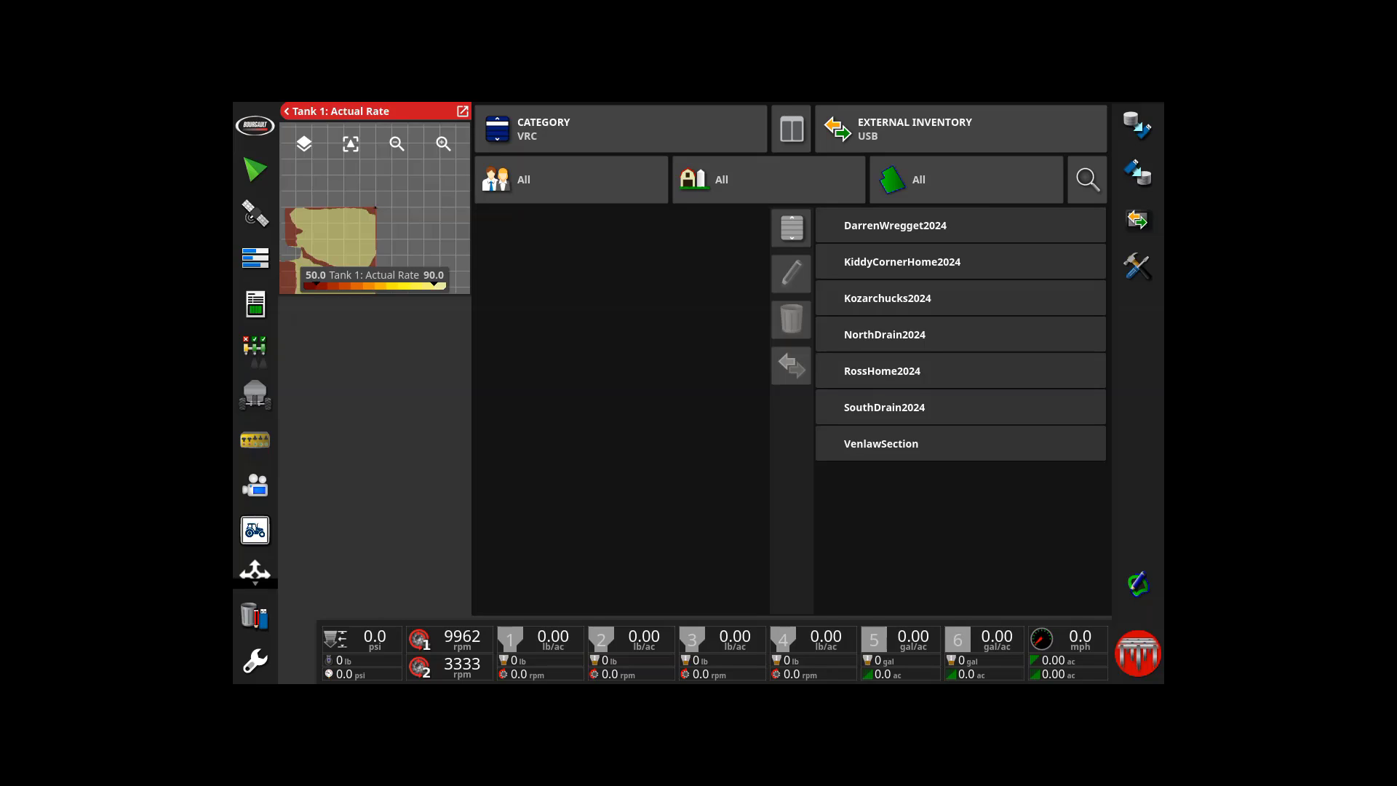
click(961, 226)
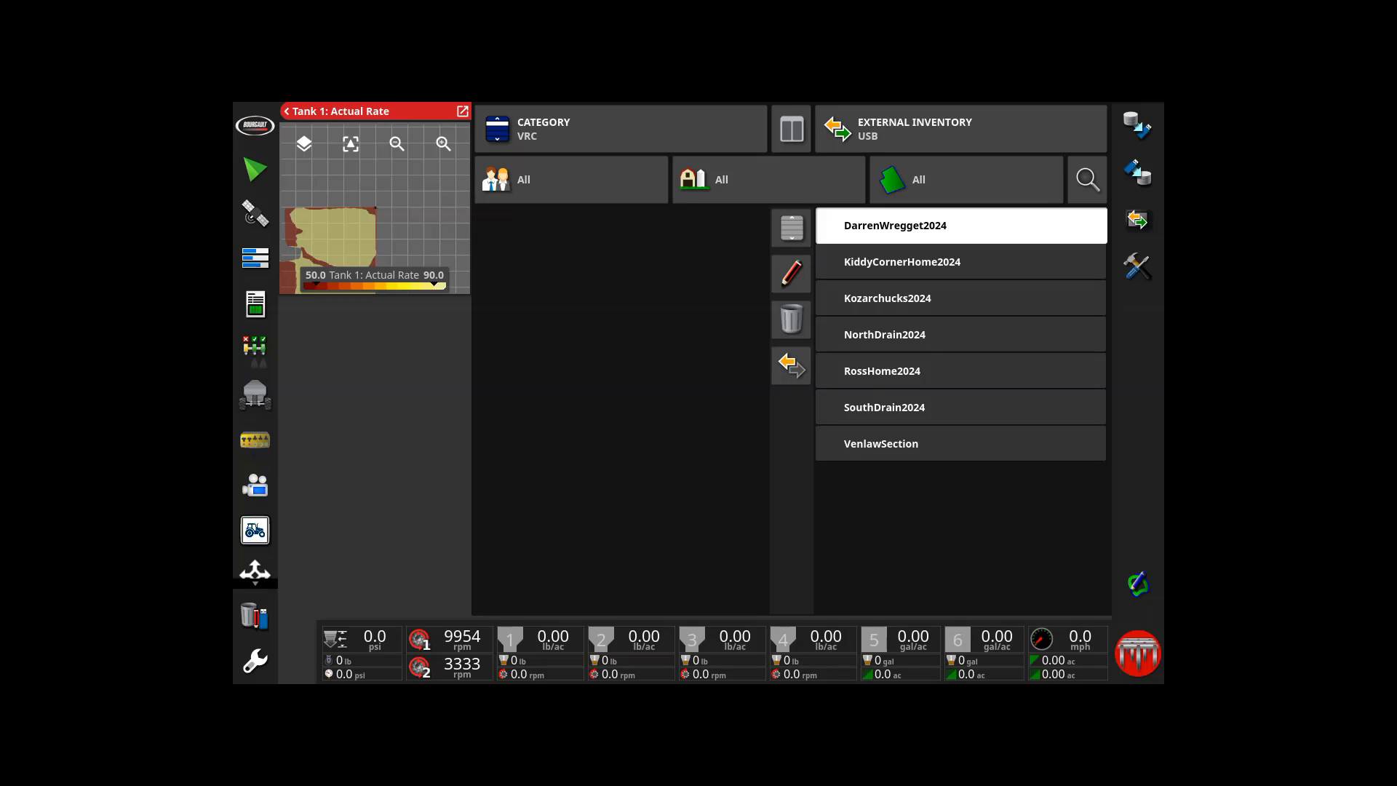
Step: Select all seven USB prescriptions and transfer them, allowing missing fields to be created
click(792, 228)
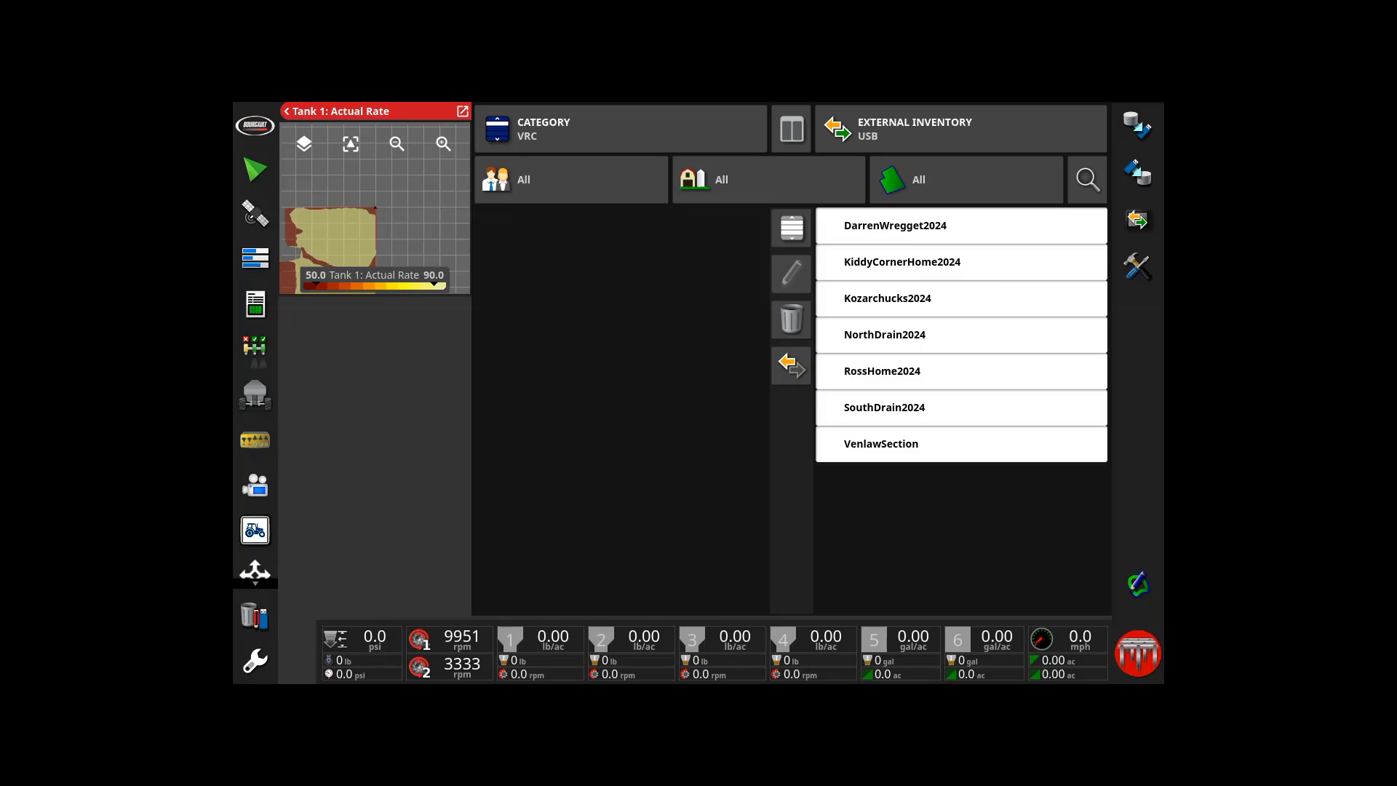
click(792, 366)
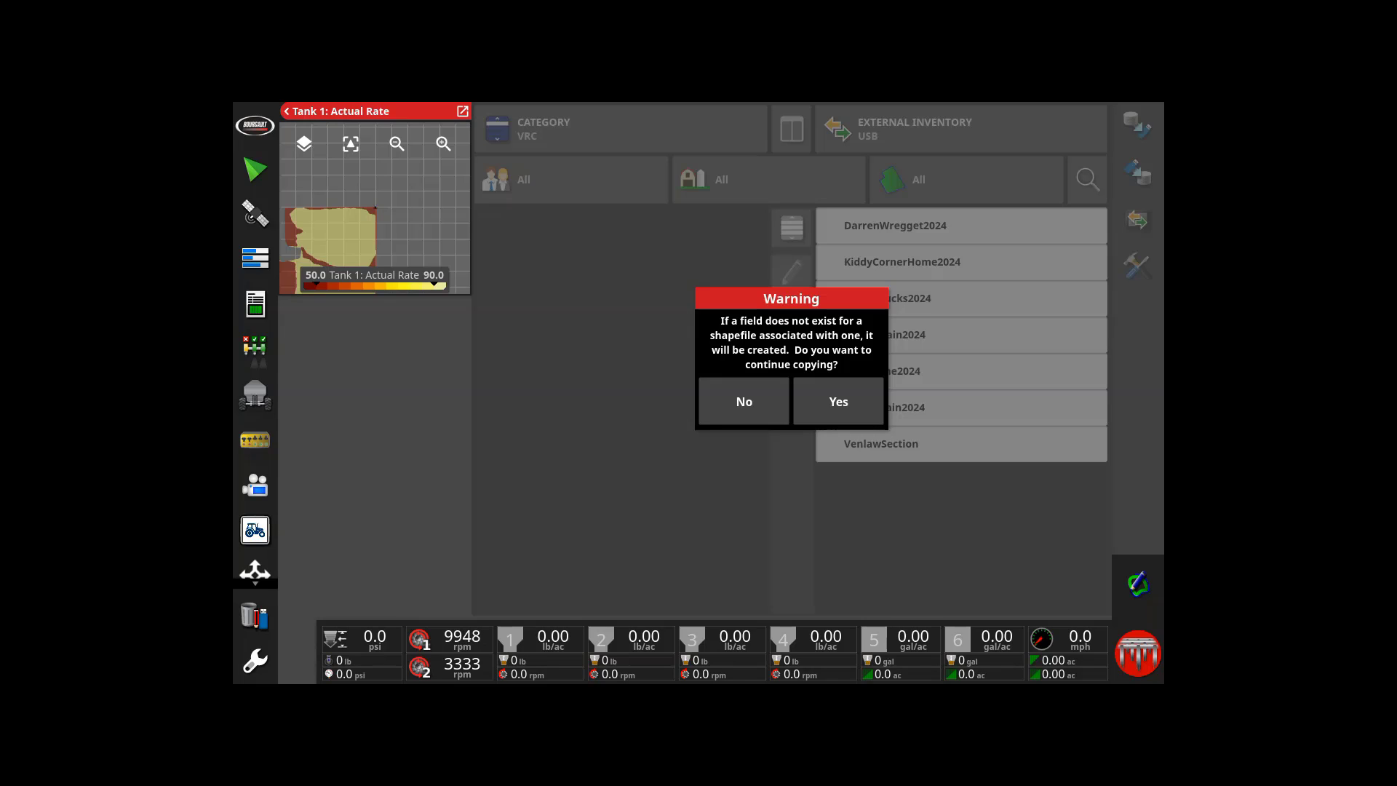
click(838, 401)
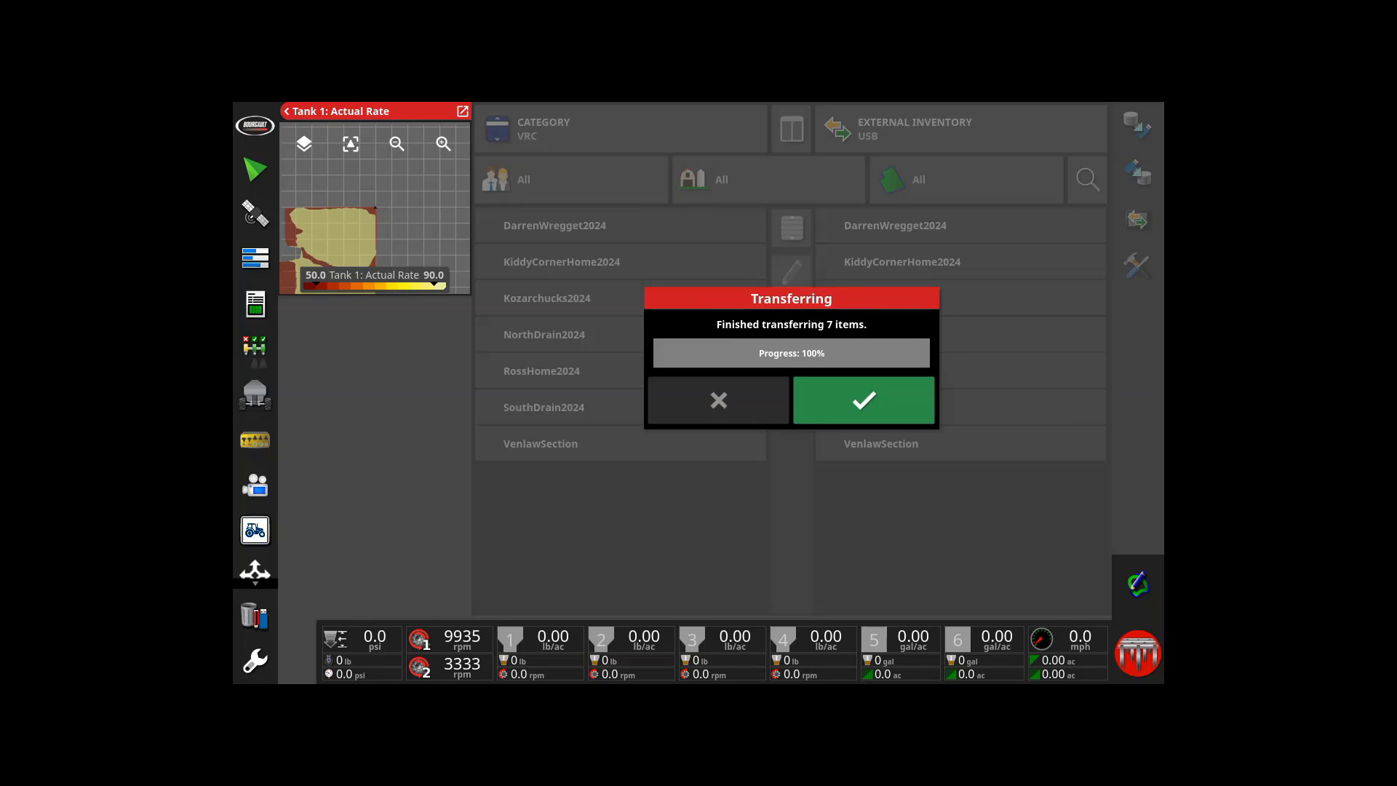
click(864, 400)
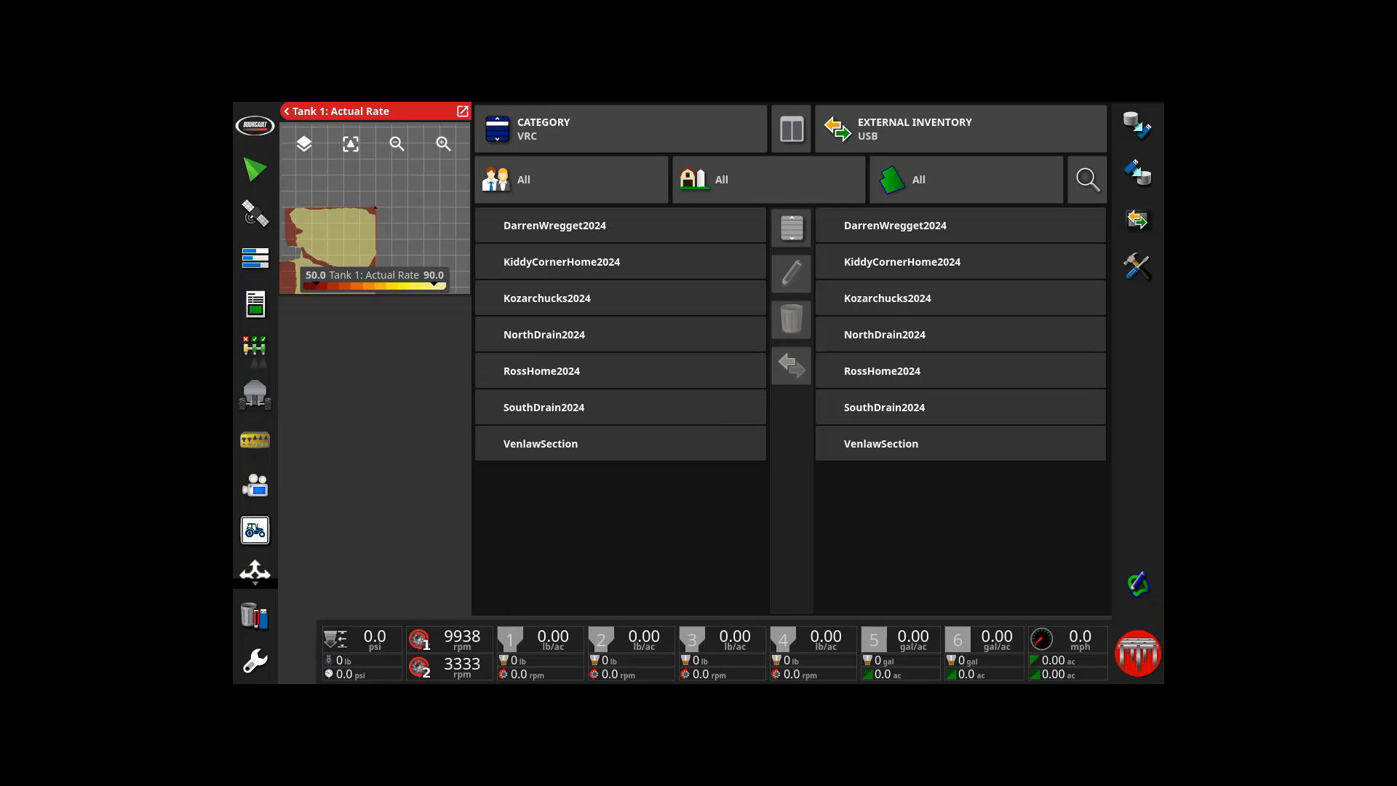
Step: Back on the map, load the field Enter field name 7 from the saved fields list
click(462, 111)
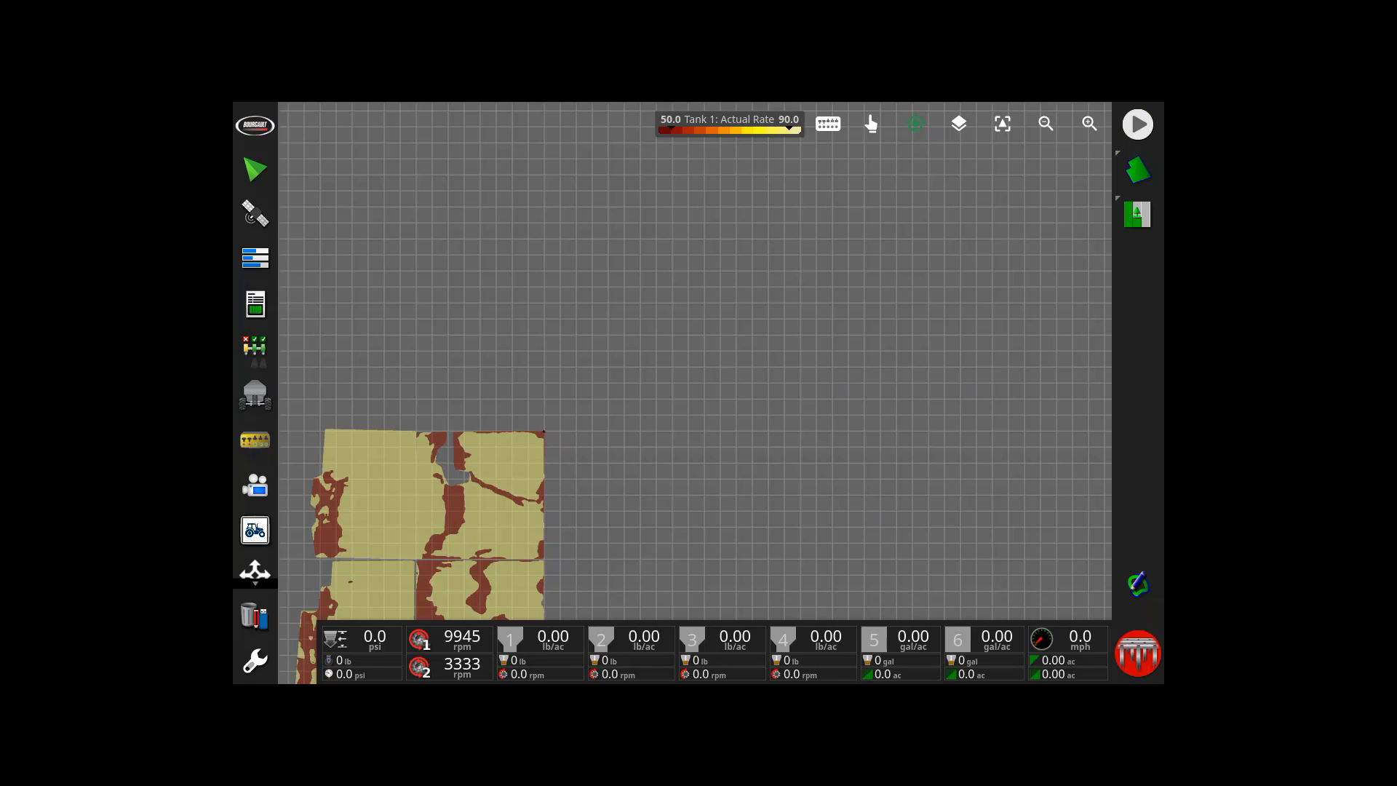
click(1137, 169)
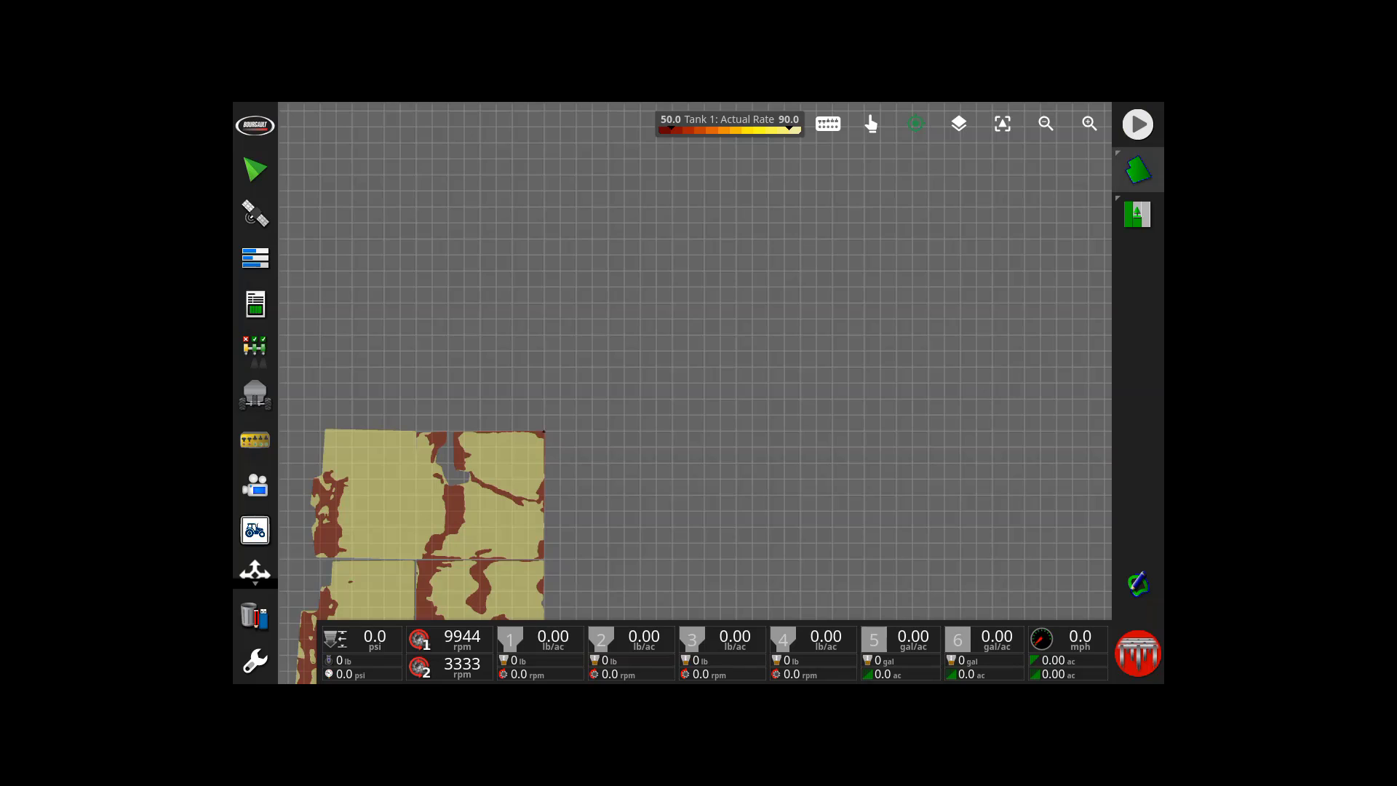
click(1084, 170)
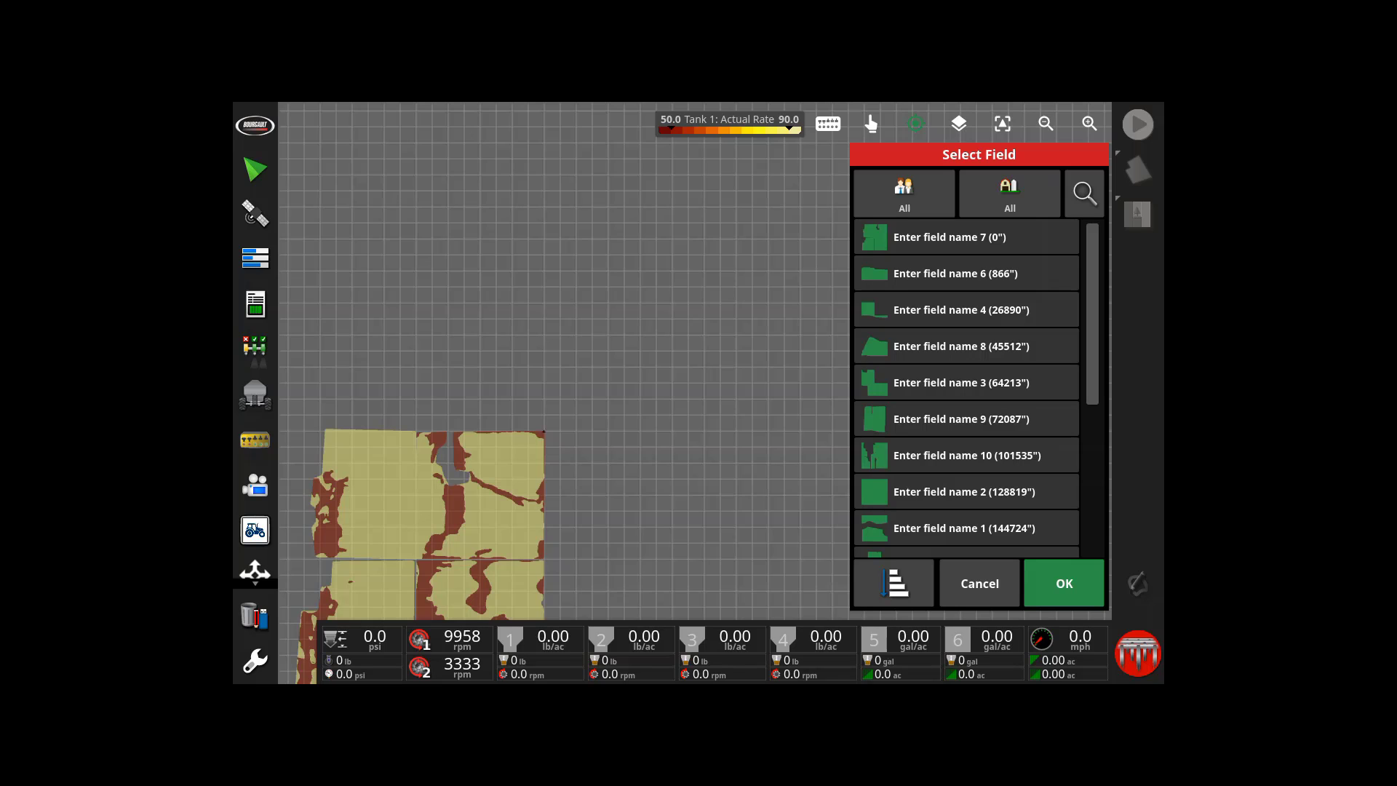
click(966, 236)
click(1064, 583)
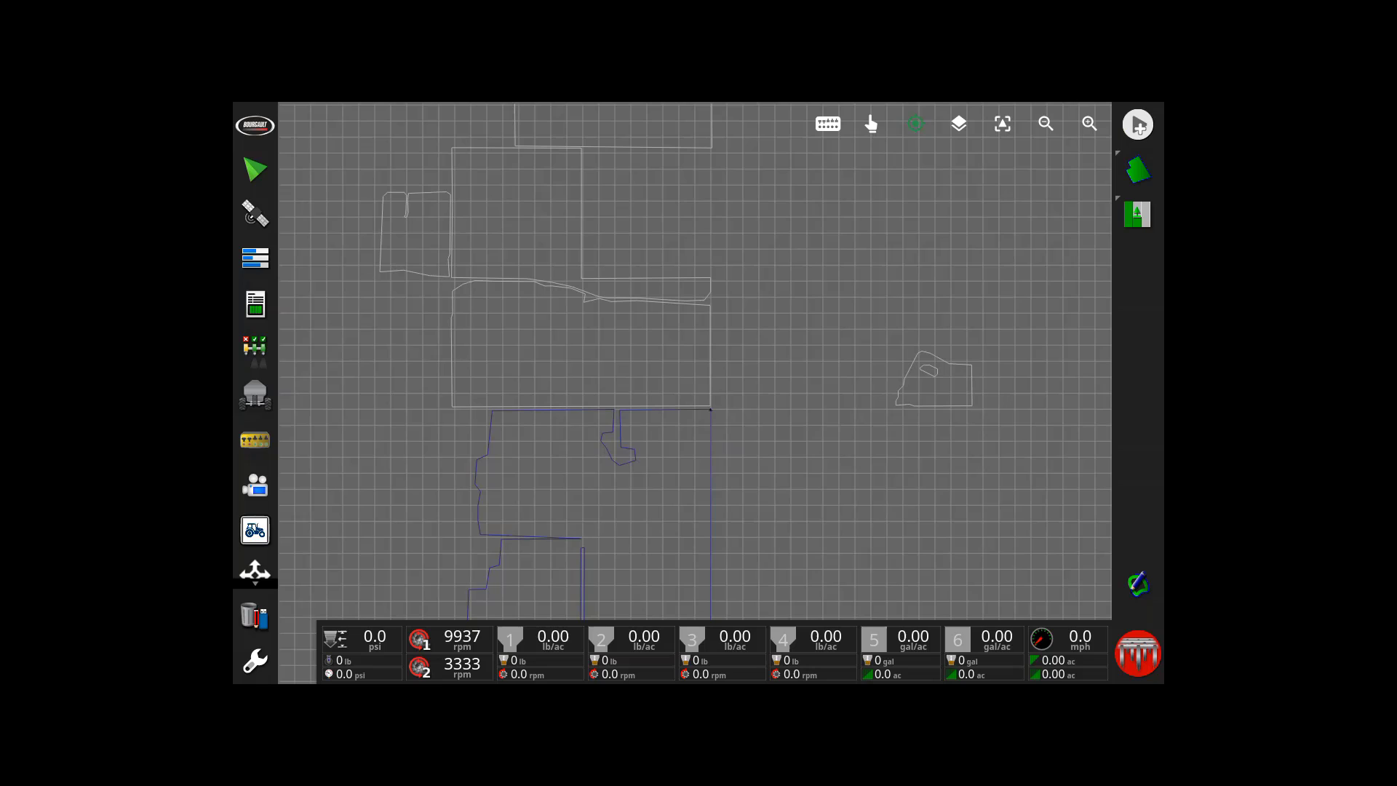
click(1137, 215)
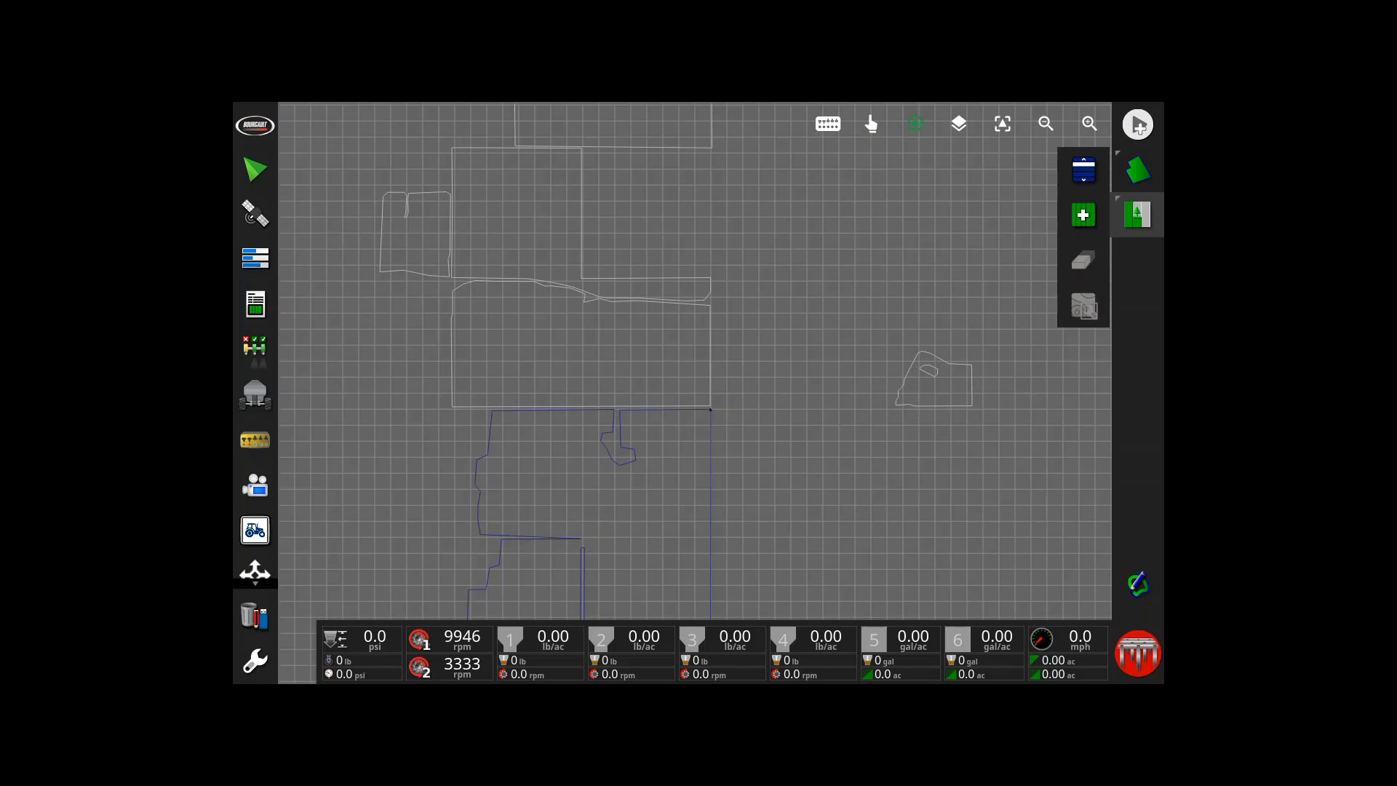
click(1083, 215)
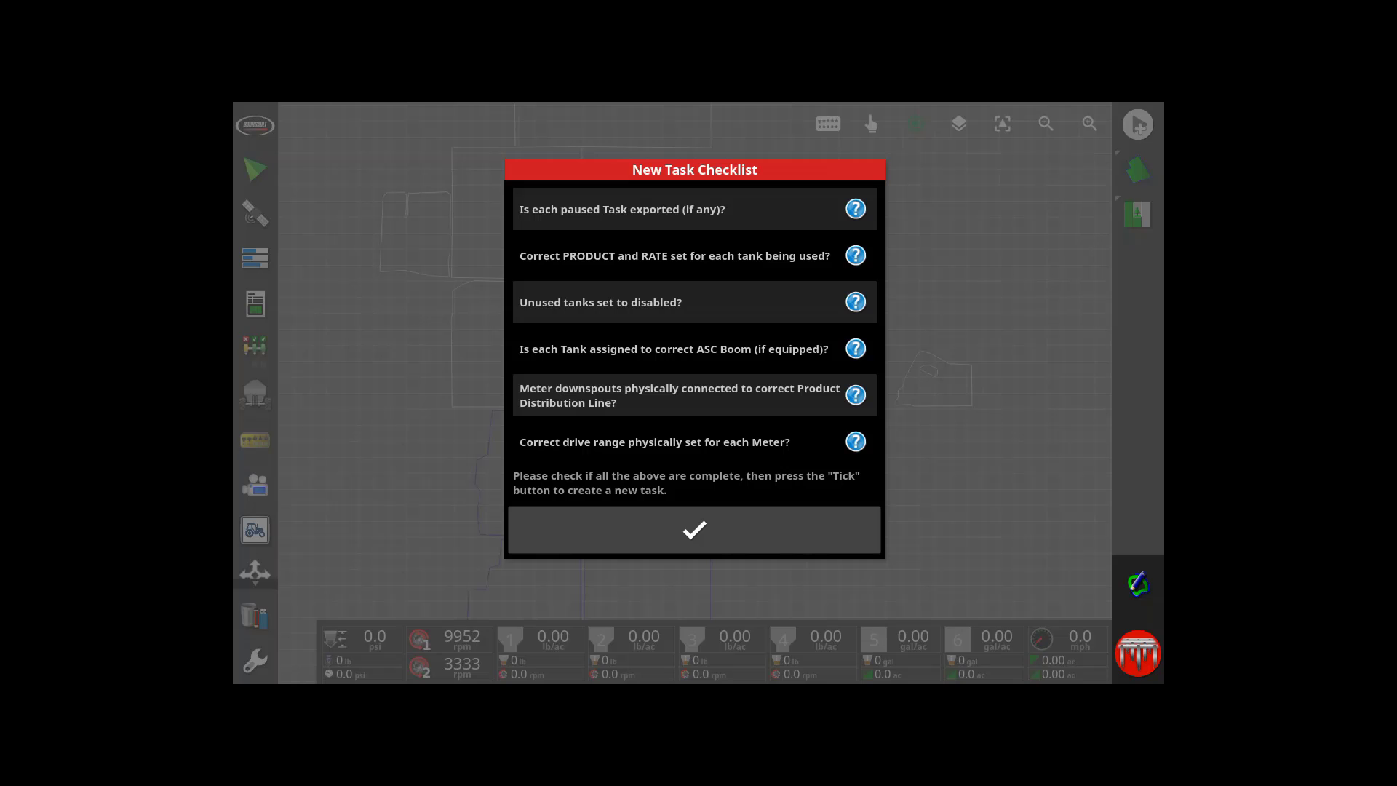
click(694, 529)
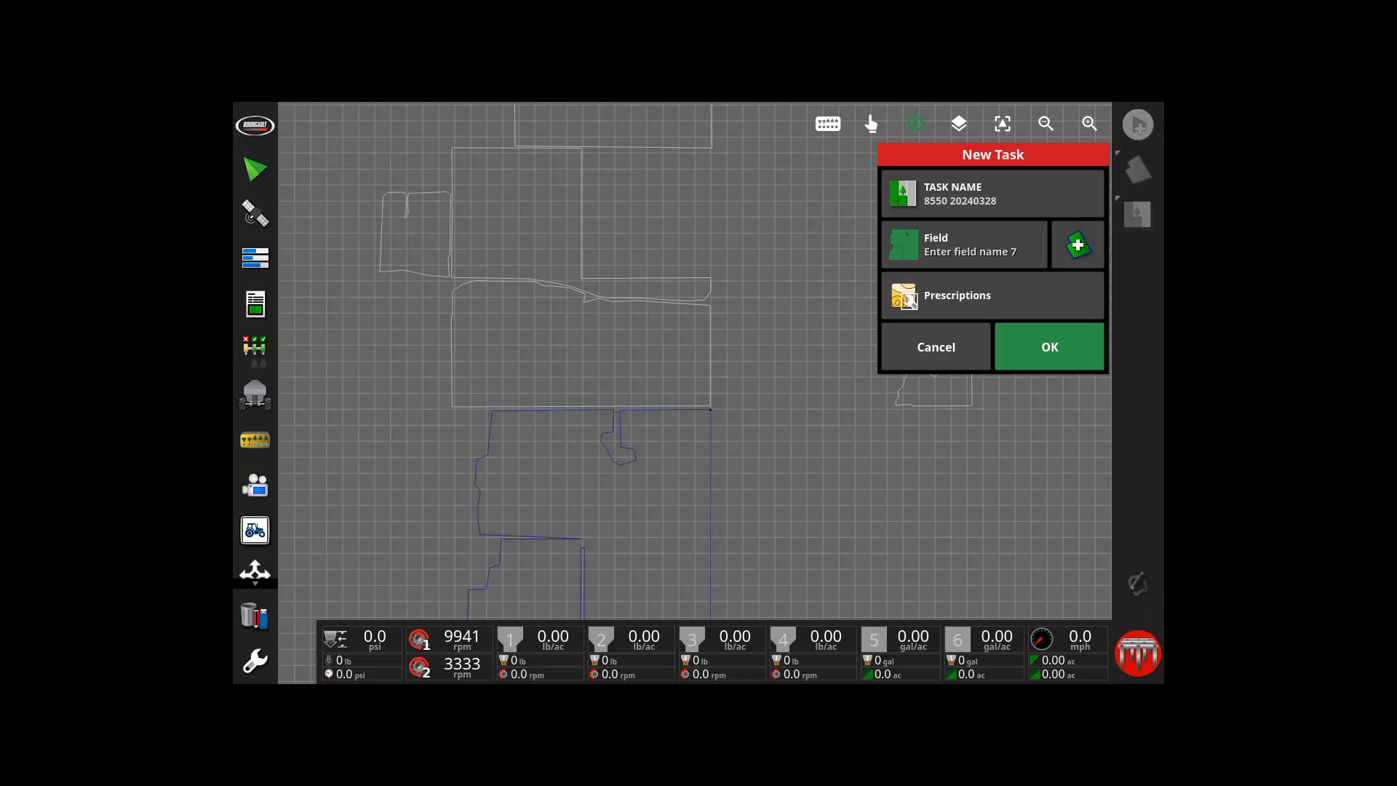
click(993, 295)
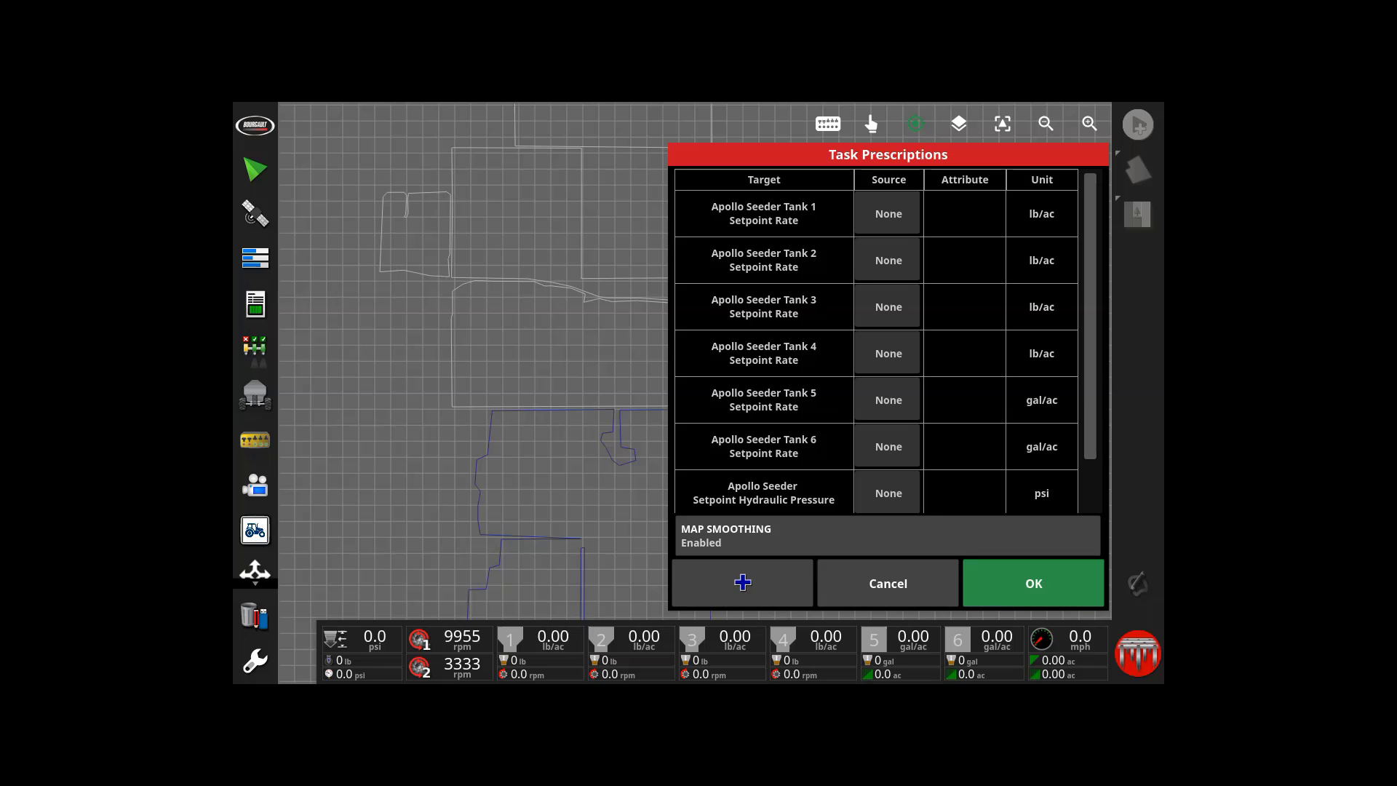
Step: Choose VenlawSection as the Tank 1 Setpoint Rate source with the MR_Canola attribute
click(889, 213)
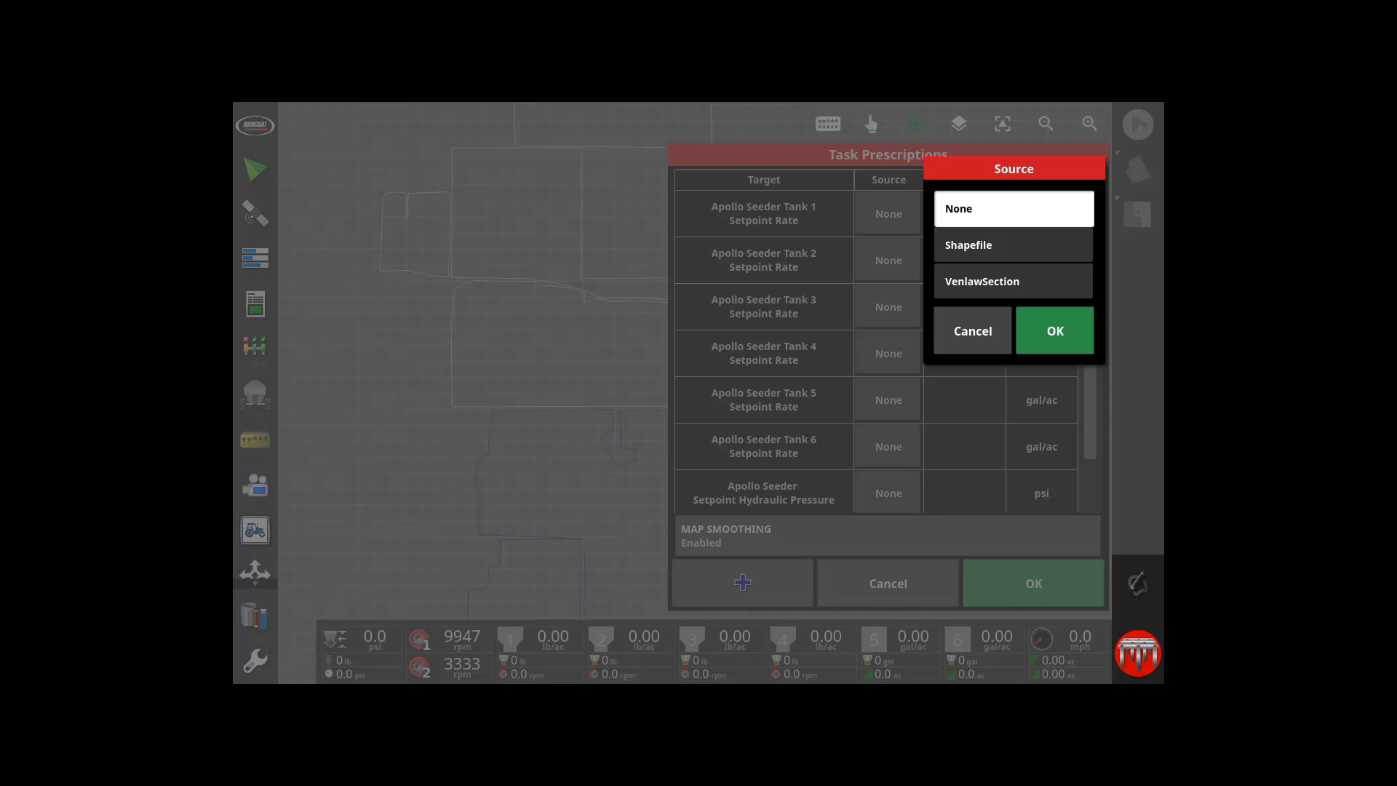
click(1013, 281)
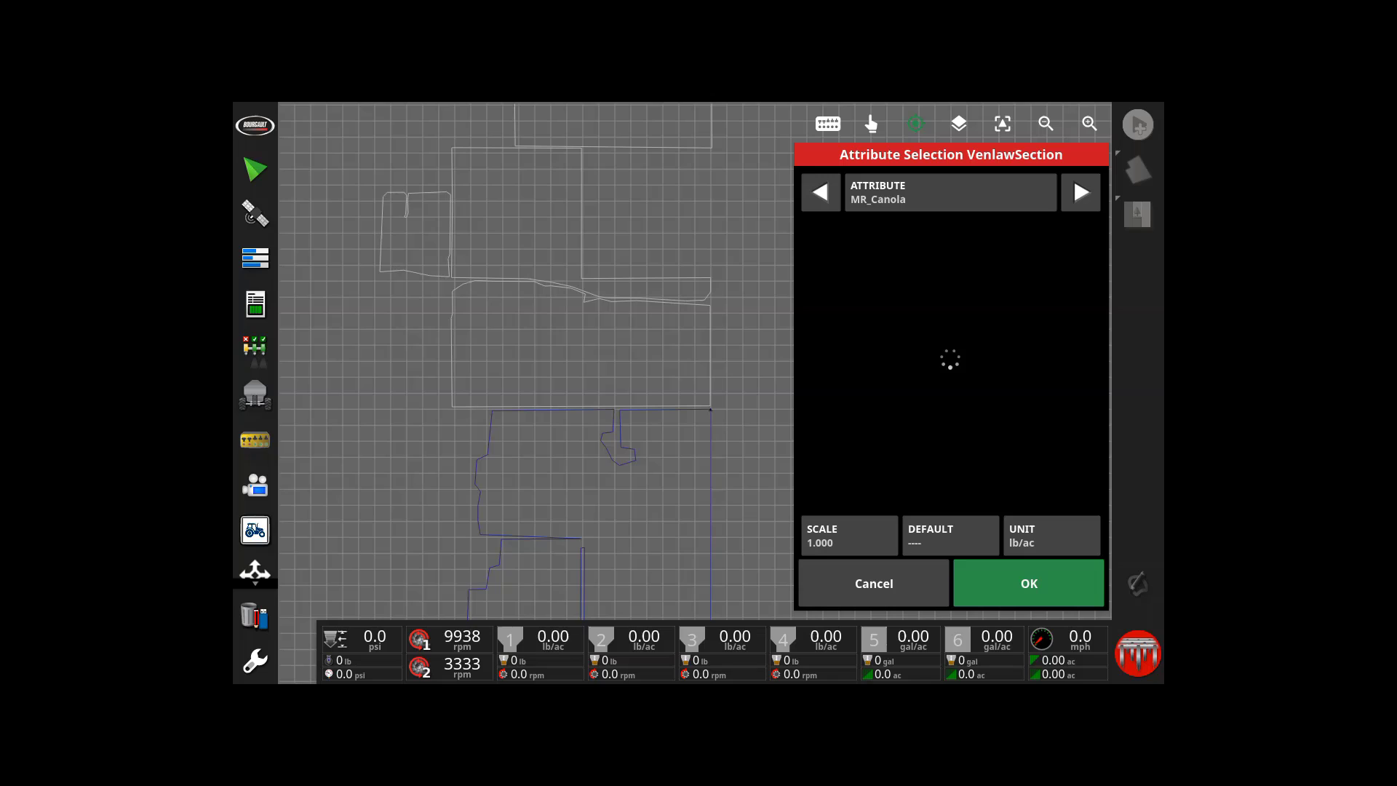
click(1055, 331)
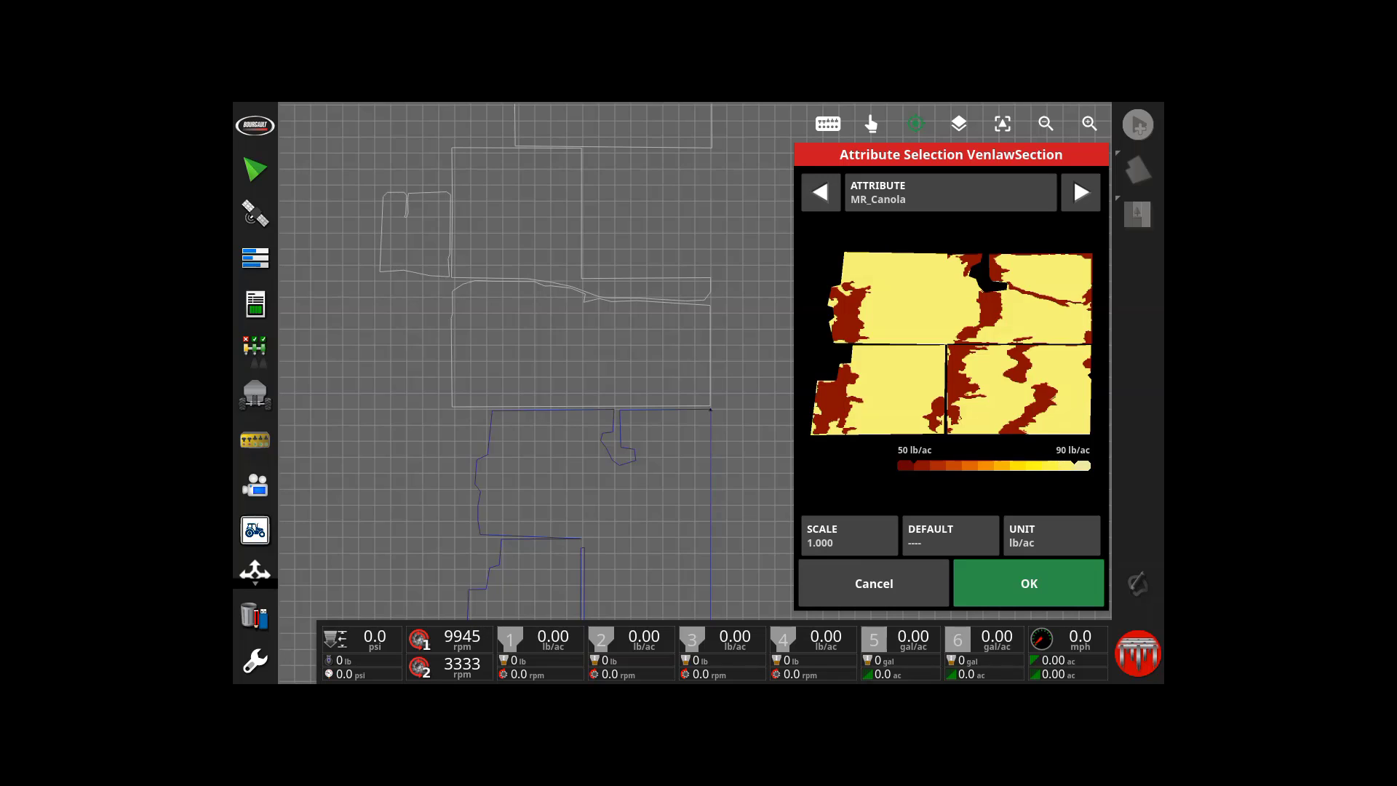
click(1029, 583)
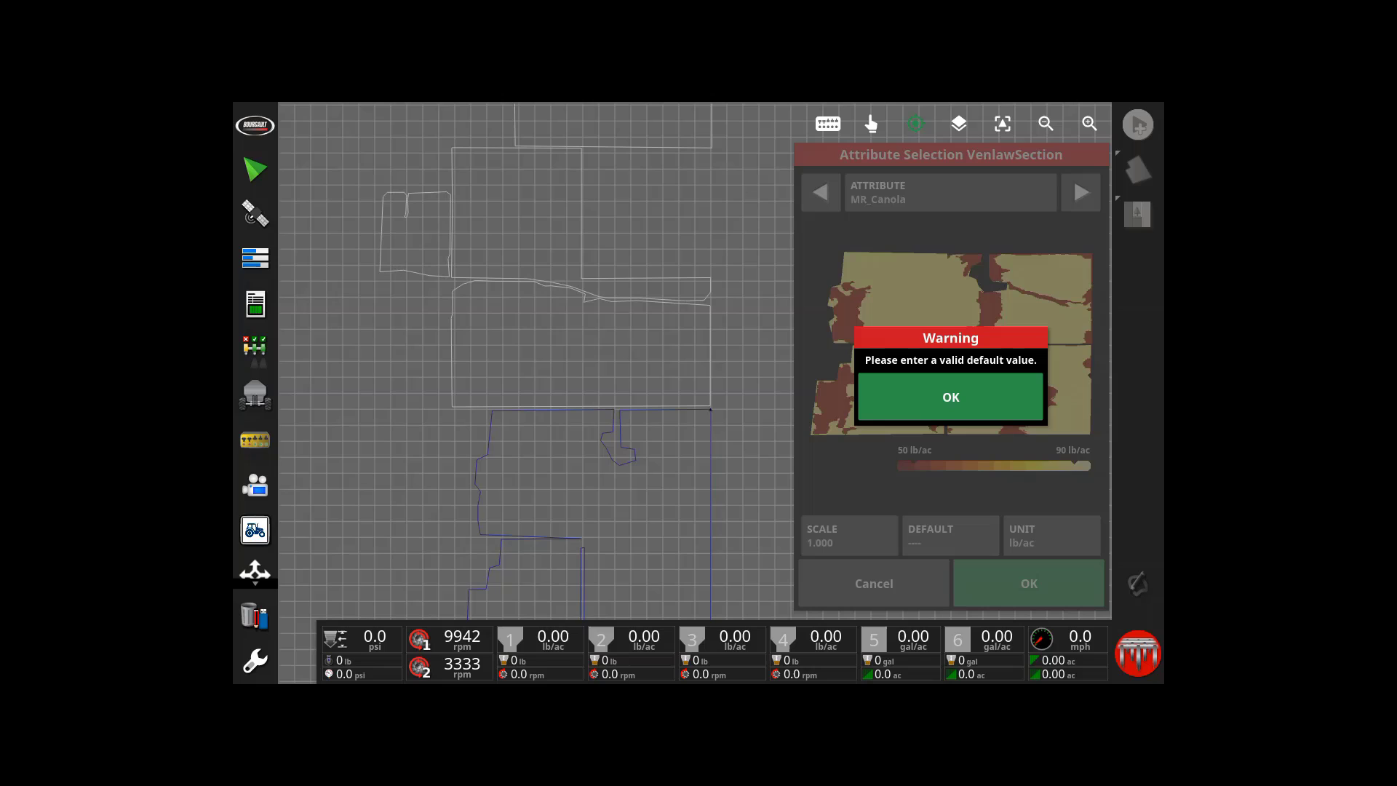
Step: Clear the invalid-default warning and set the default rate to 50 lb/ac
click(950, 397)
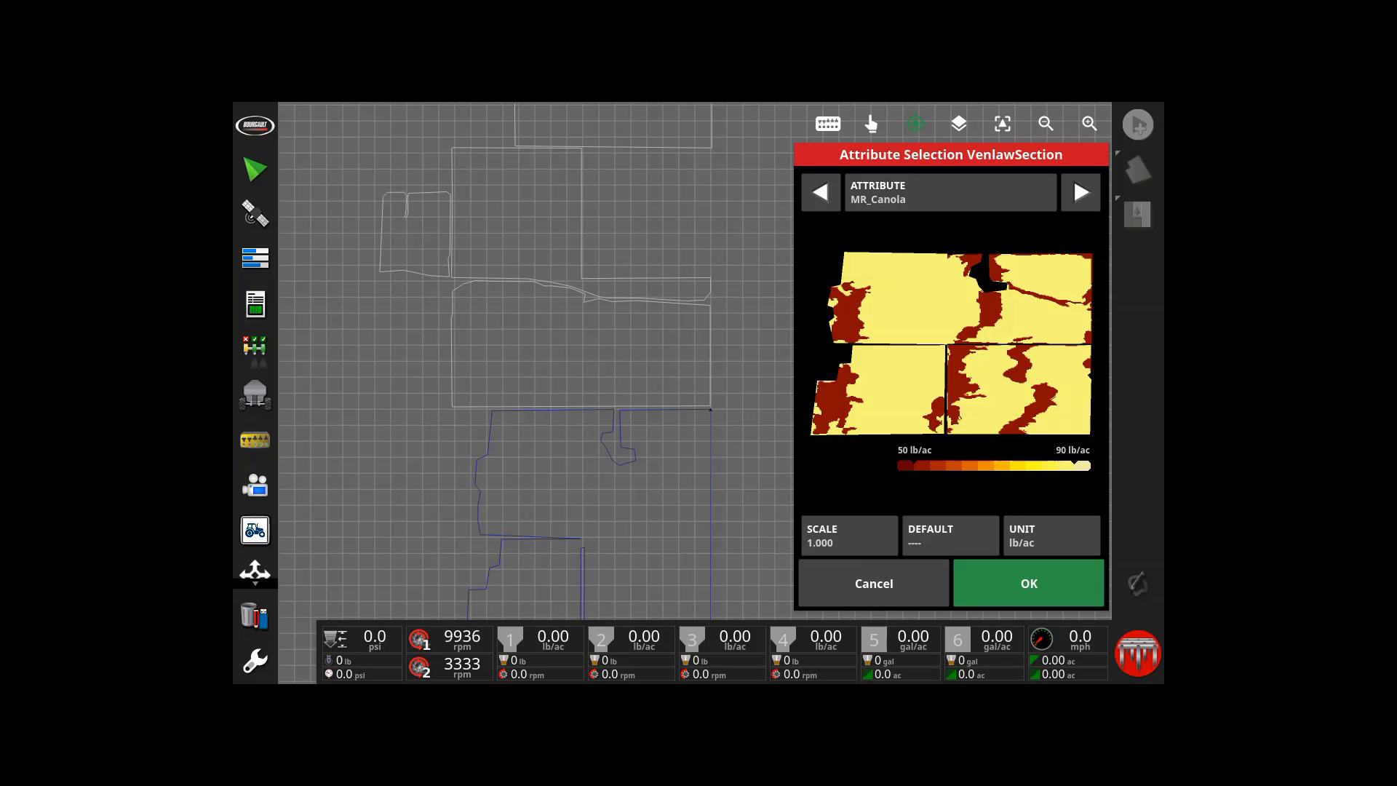
click(950, 536)
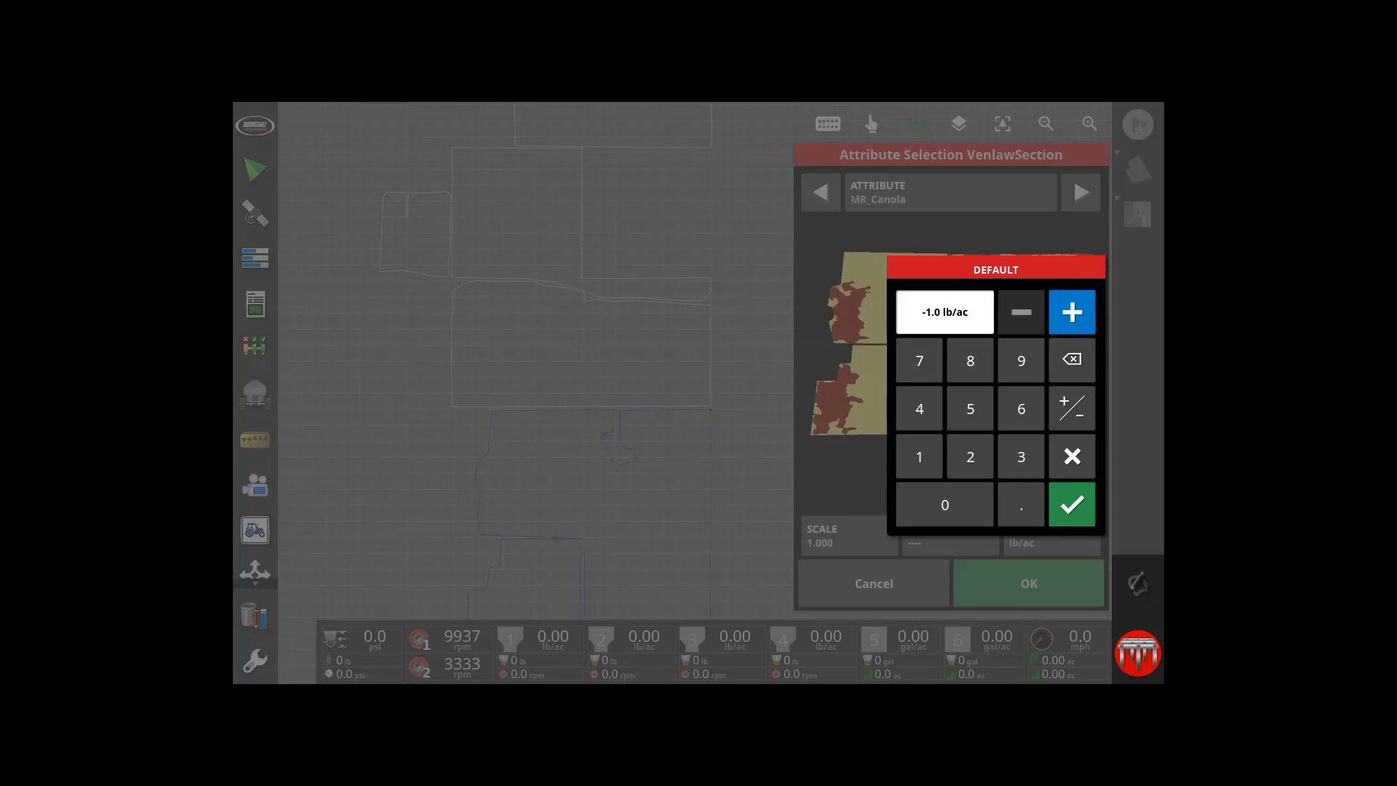
click(970, 408)
click(944, 505)
click(1072, 503)
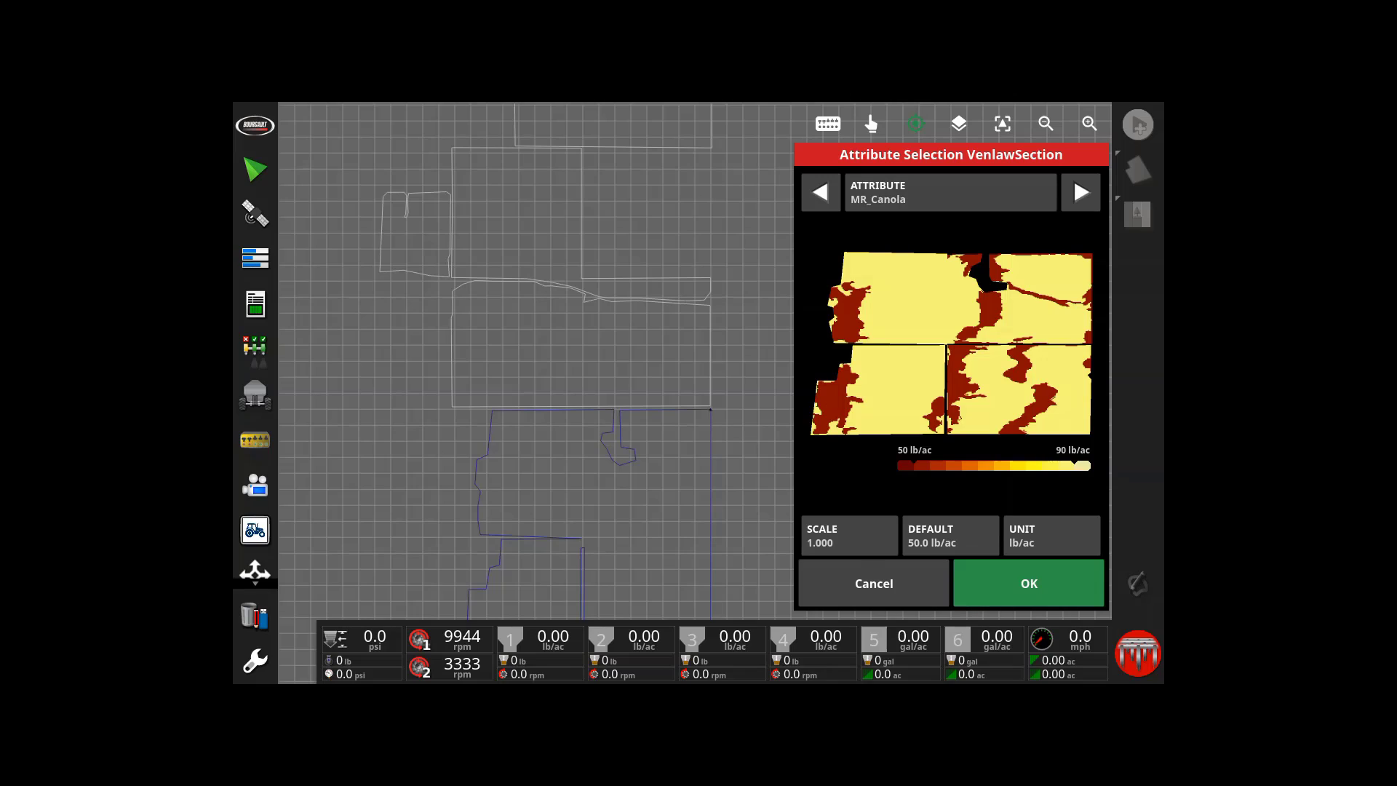
click(1029, 583)
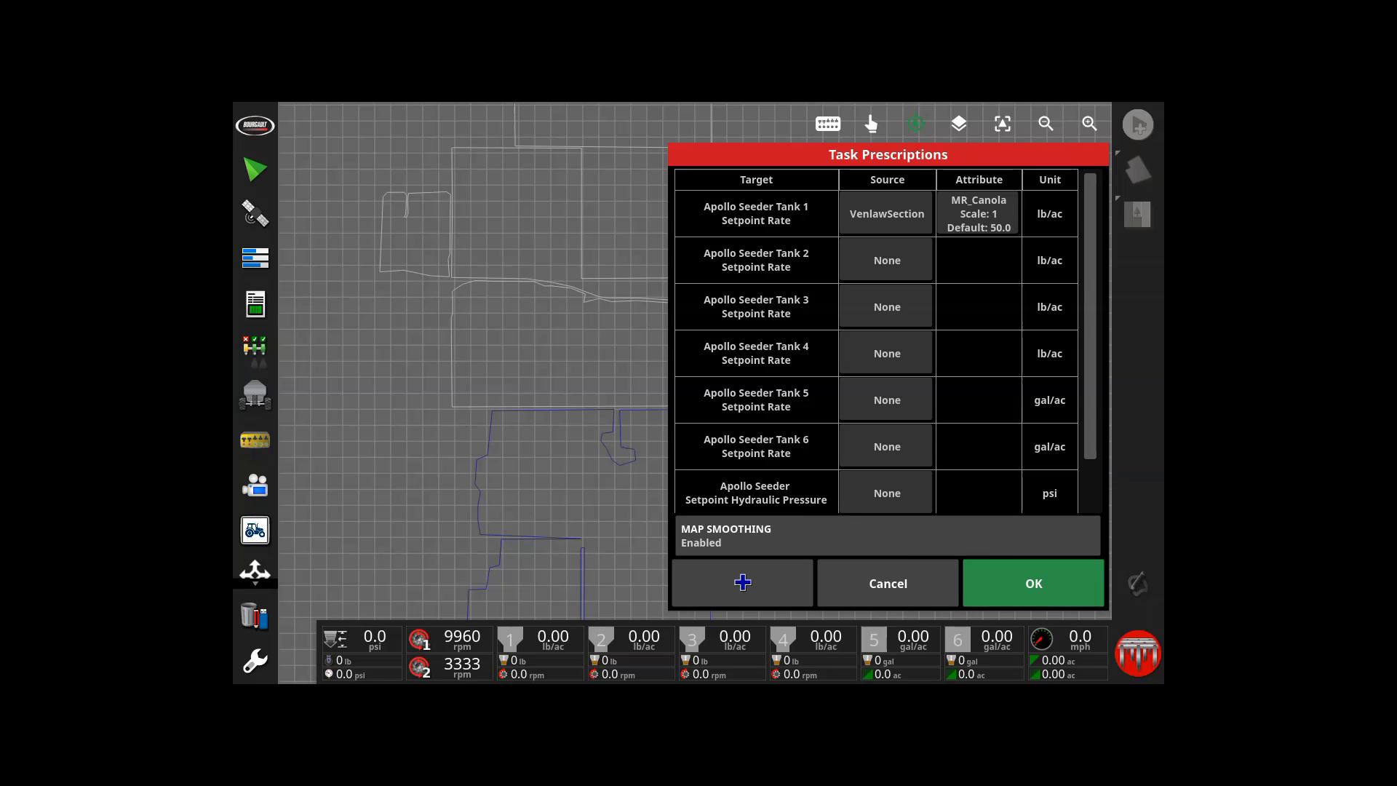
click(1033, 583)
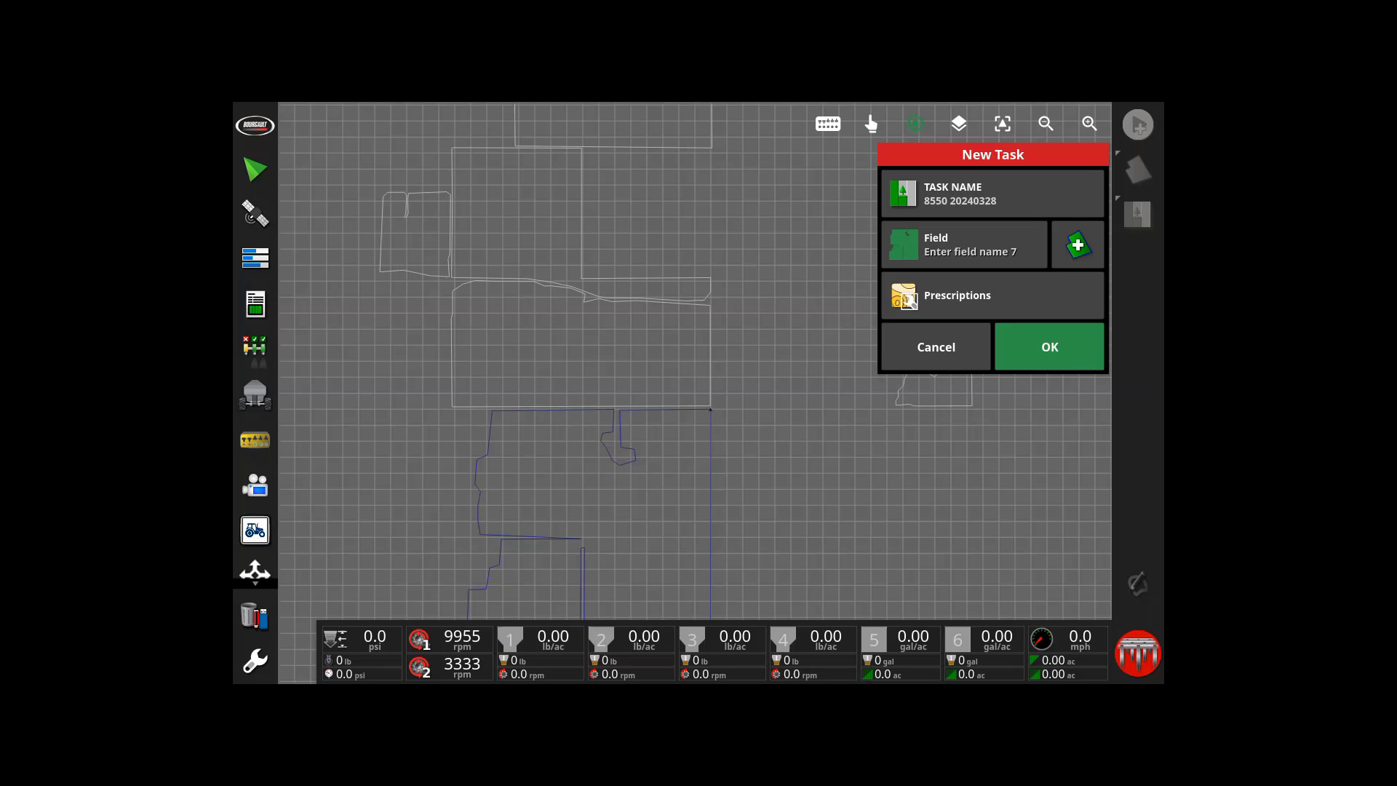
click(1049, 347)
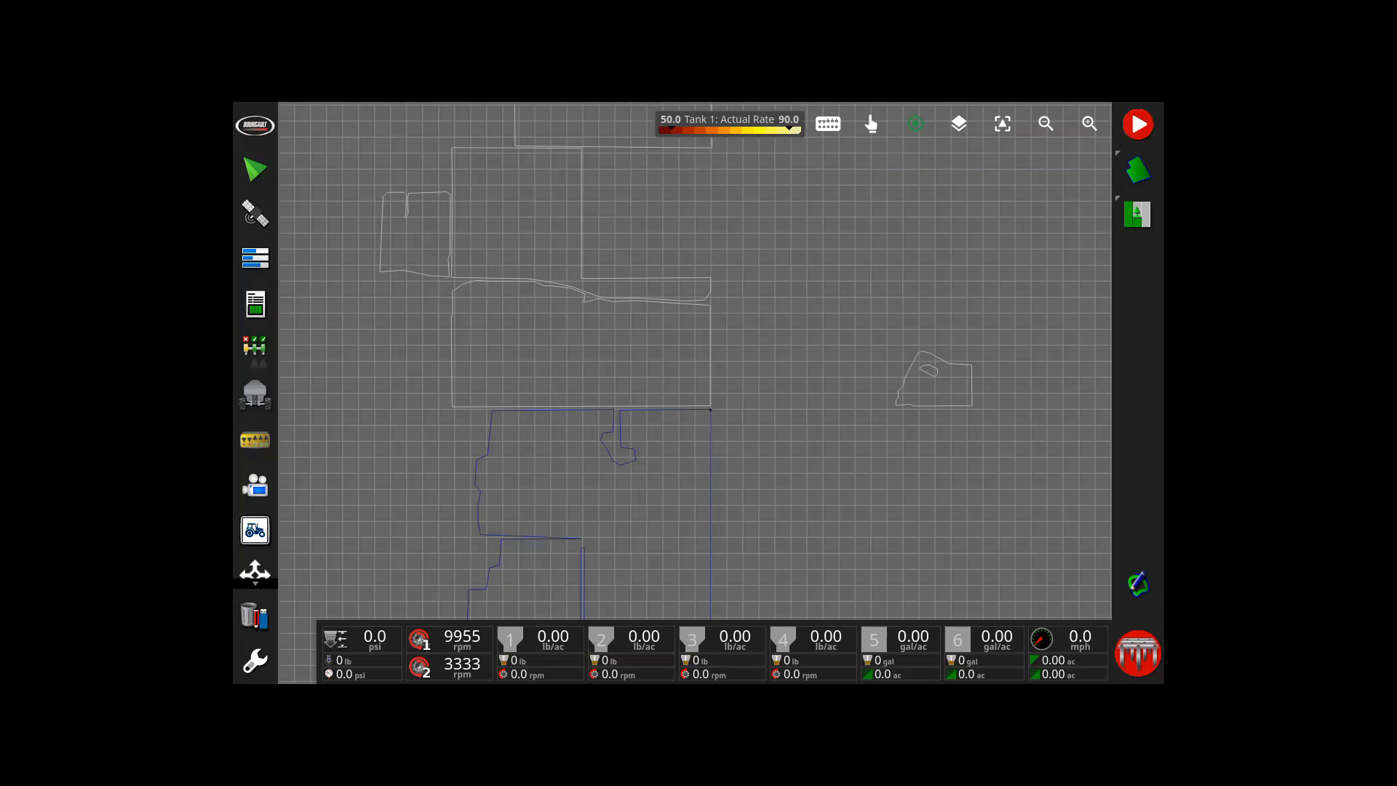